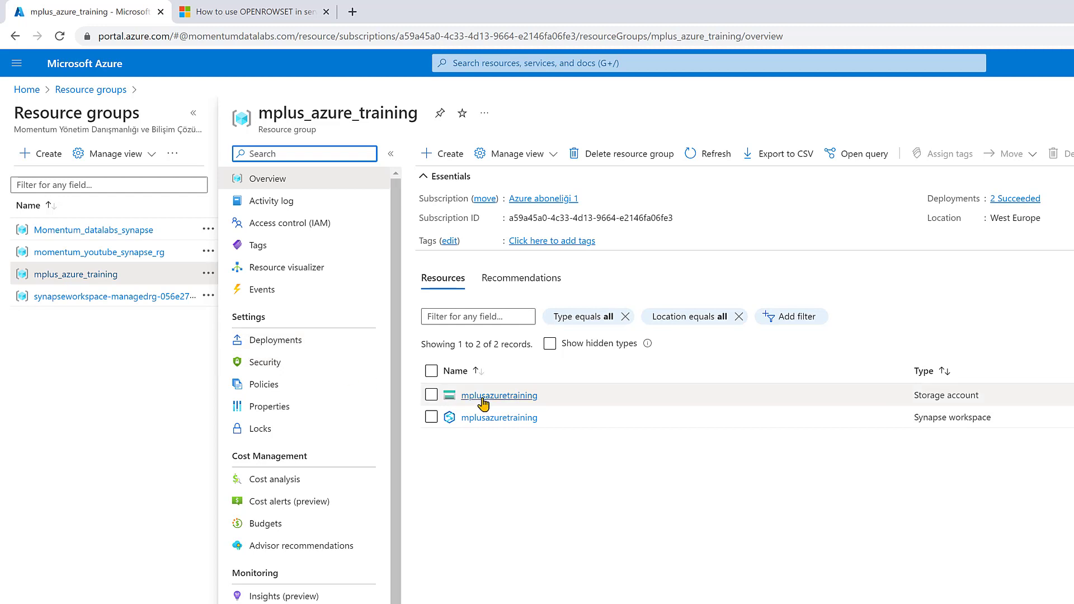
- Create a private container named data in the mplusazuretraining storage account
left_click(483, 396)
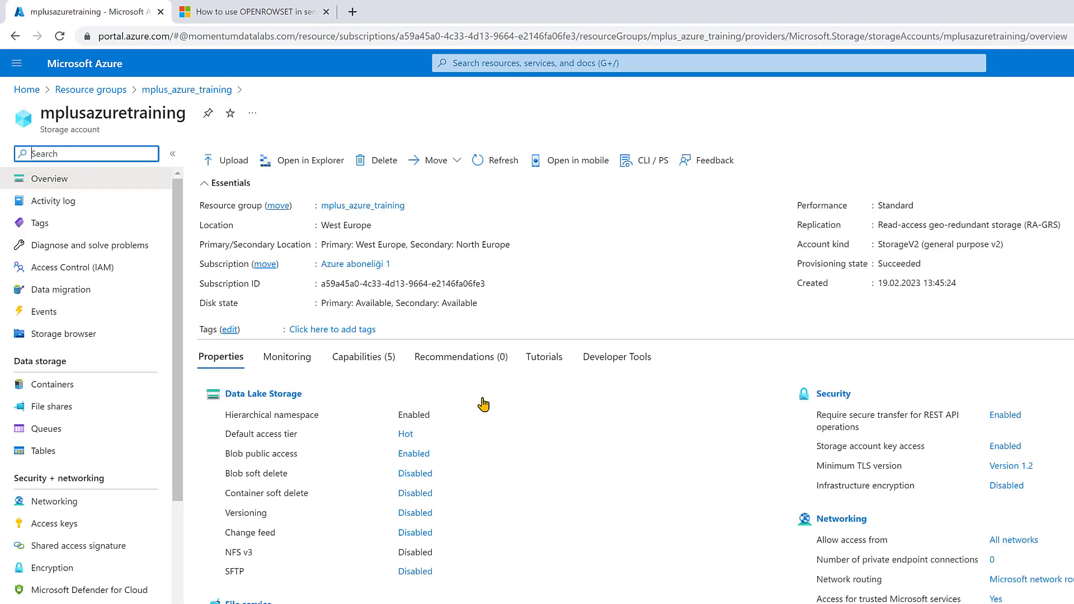
left_click(68, 386)
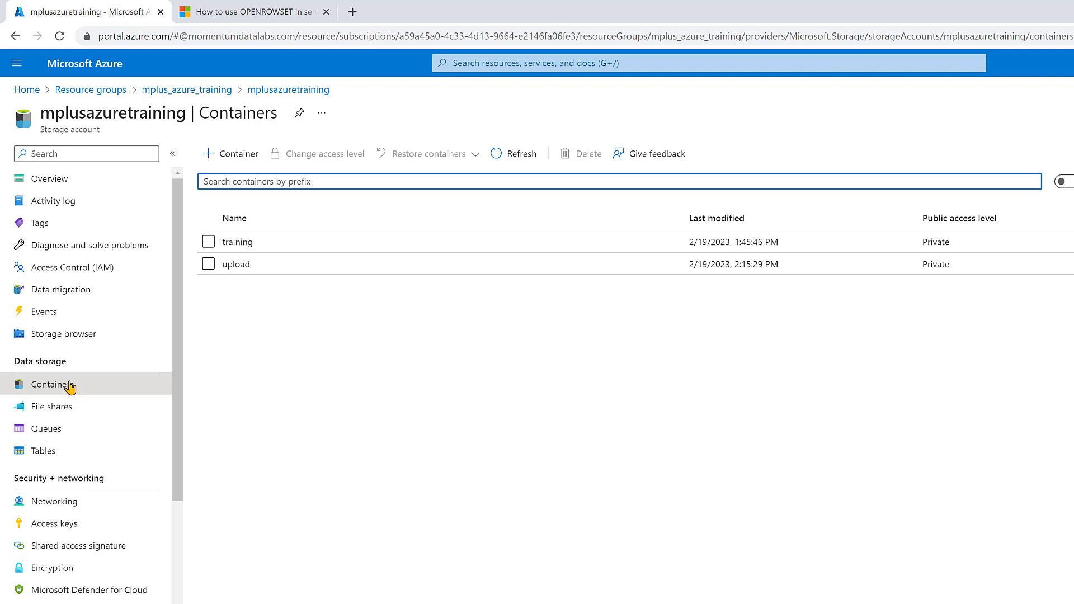
left_click(226, 160)
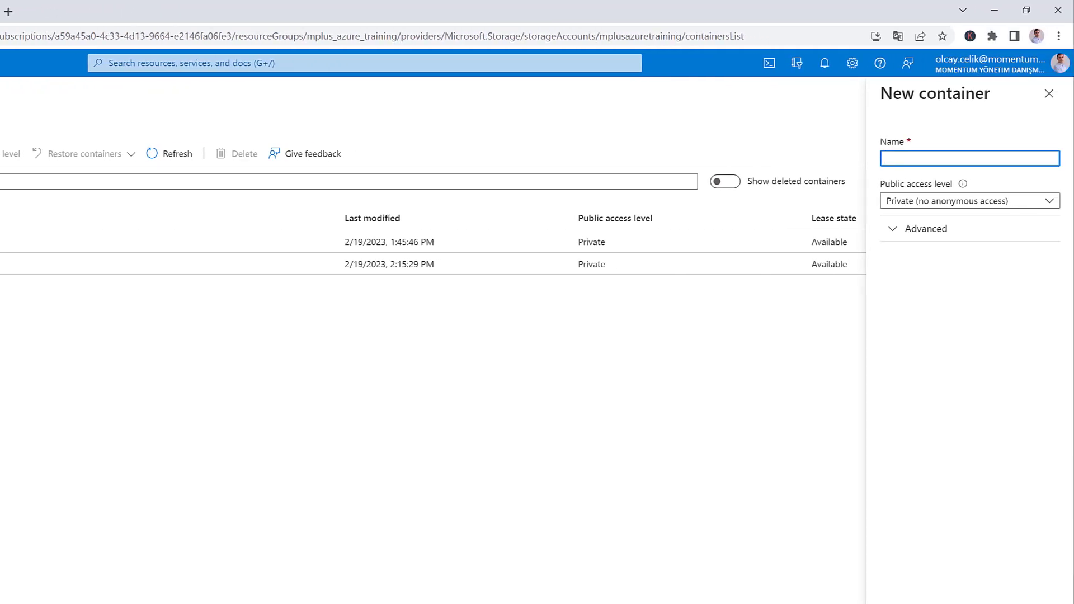
type("data")
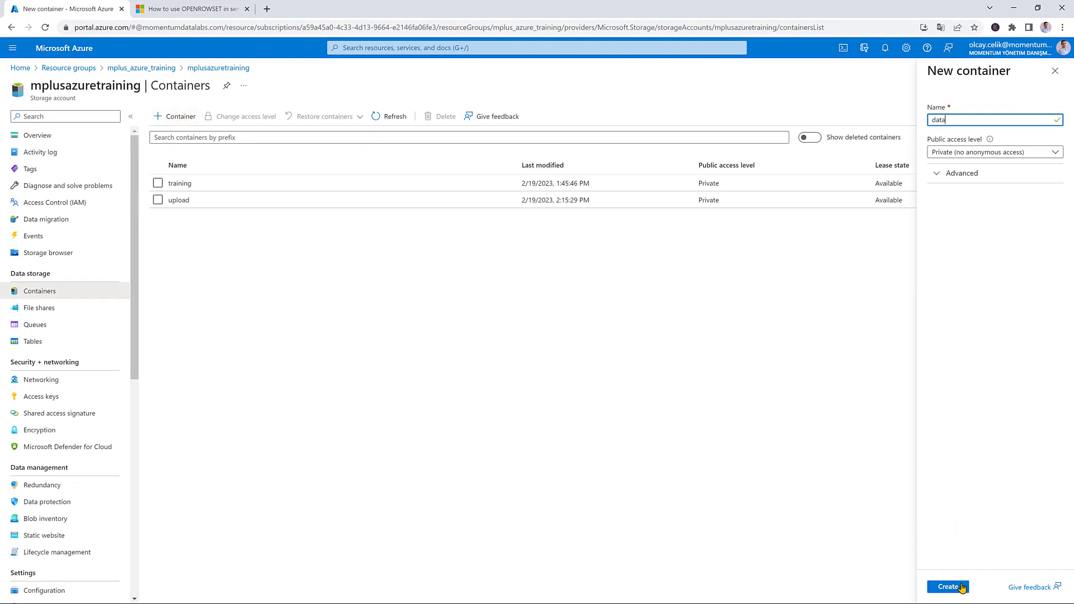
left_click(960, 587)
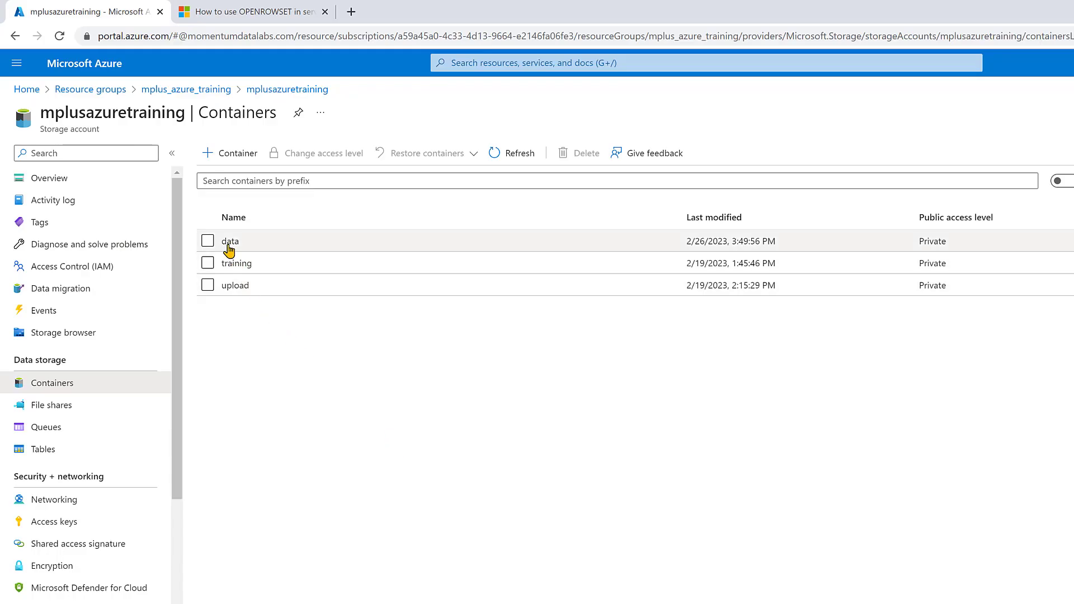
- Add a directory named upload_data inside the data container
left_click(229, 242)
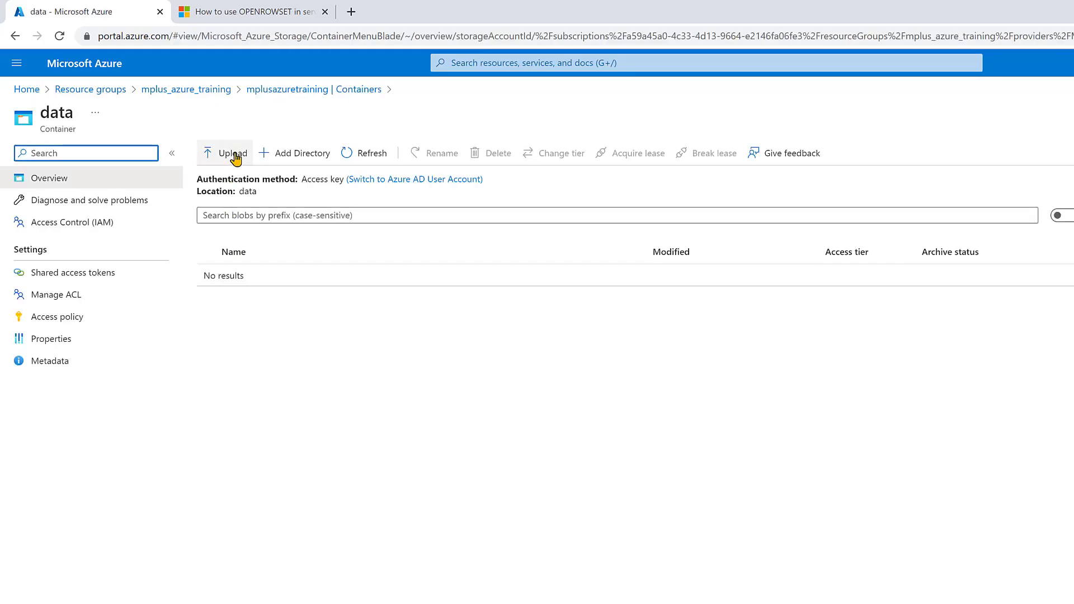
left_click(300, 157)
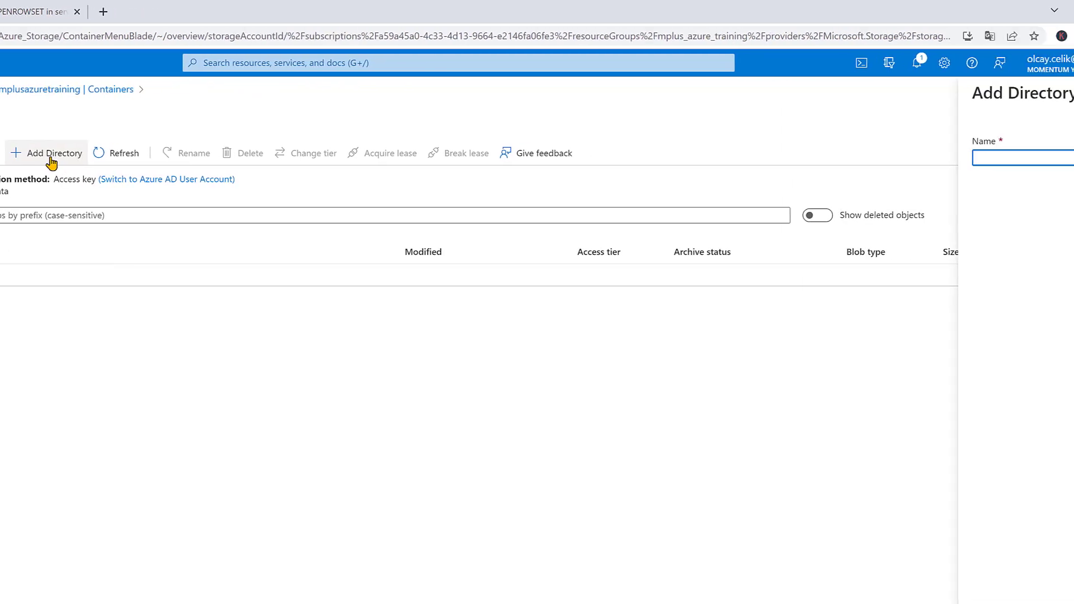
type("upload_da")
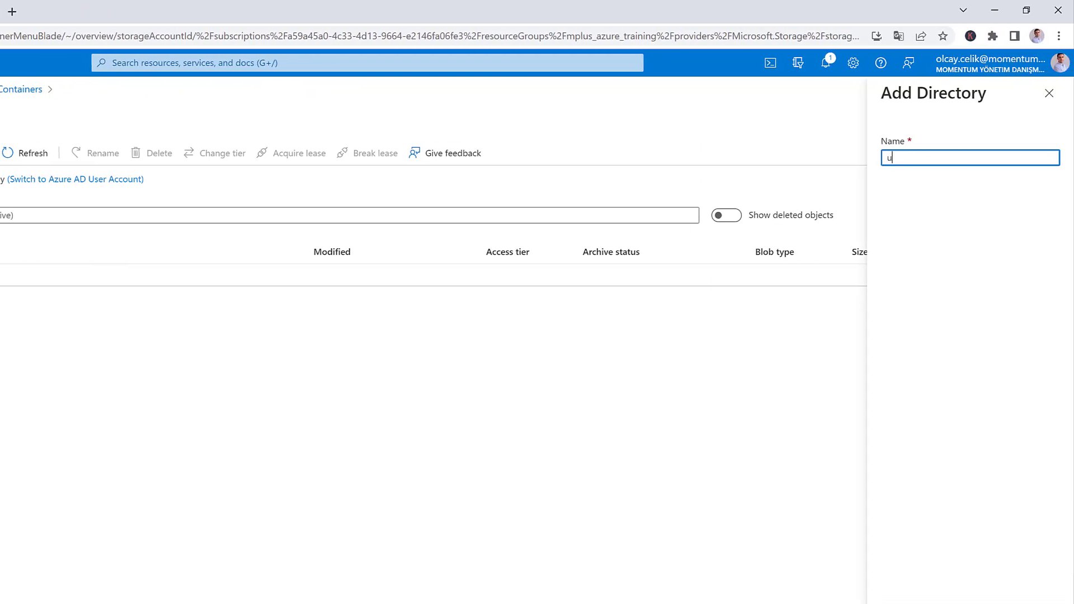
type("ta")
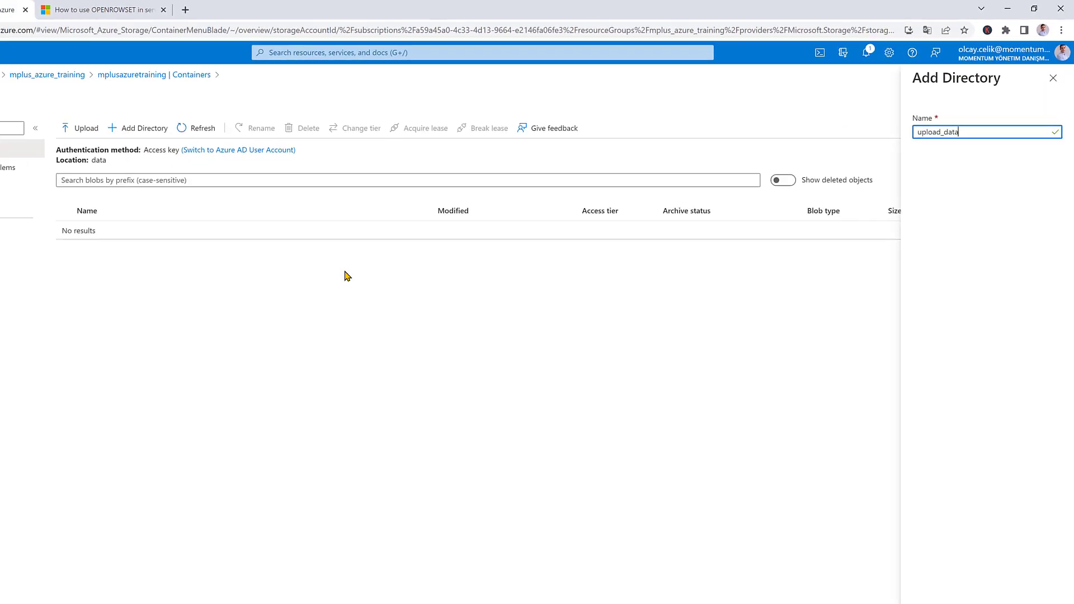
left_click(940, 585)
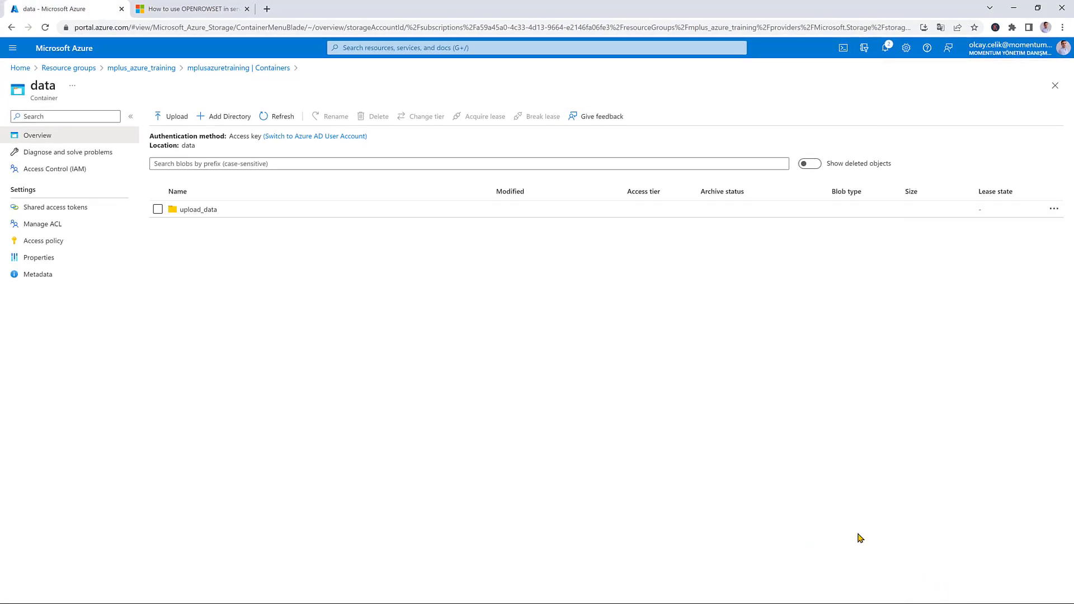
- Upload Holiday.parquet into the upload_data directory, and select the uploaded file to show its available actions
left_click(205, 215)
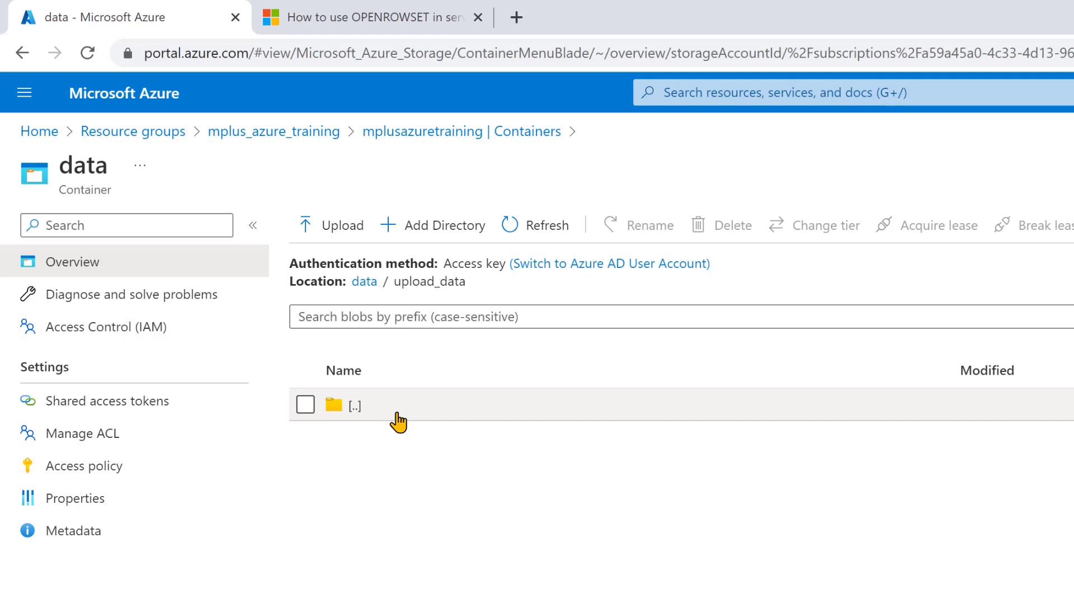
left_click(335, 226)
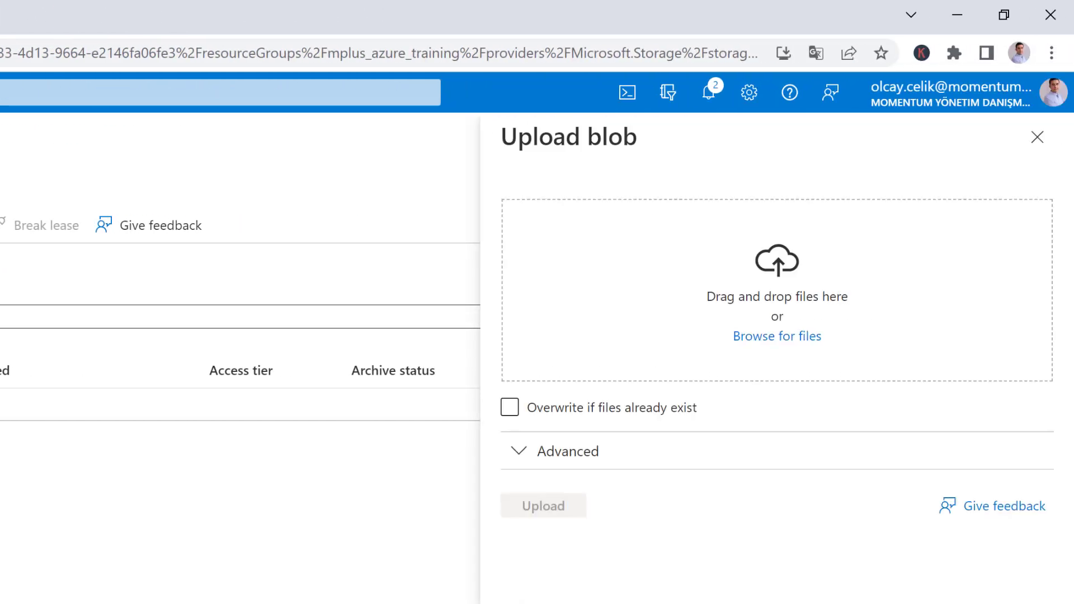
left_click(777, 336)
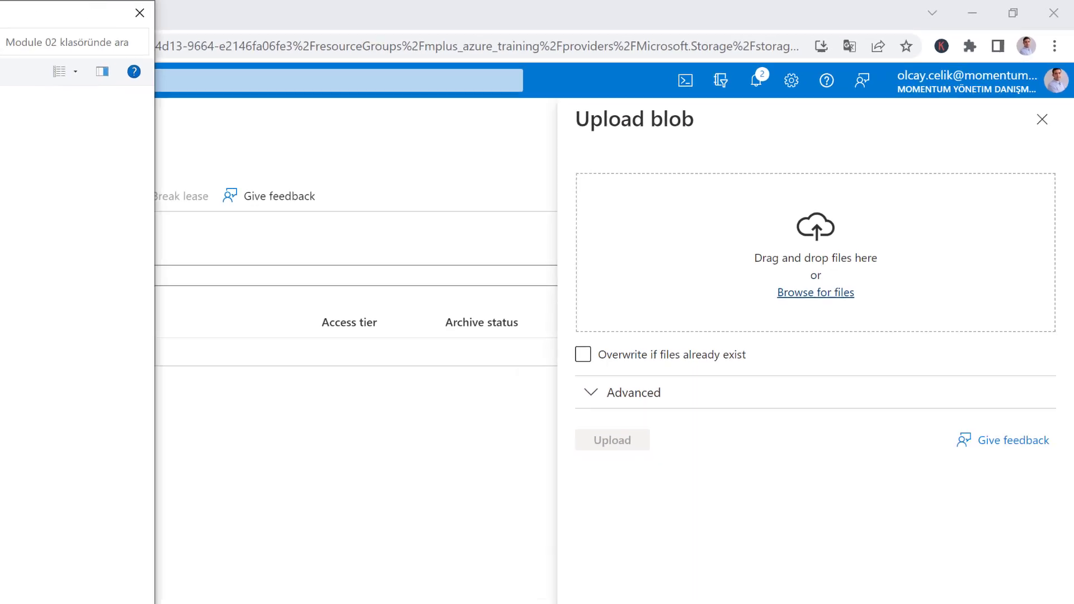
double_click(150, 84)
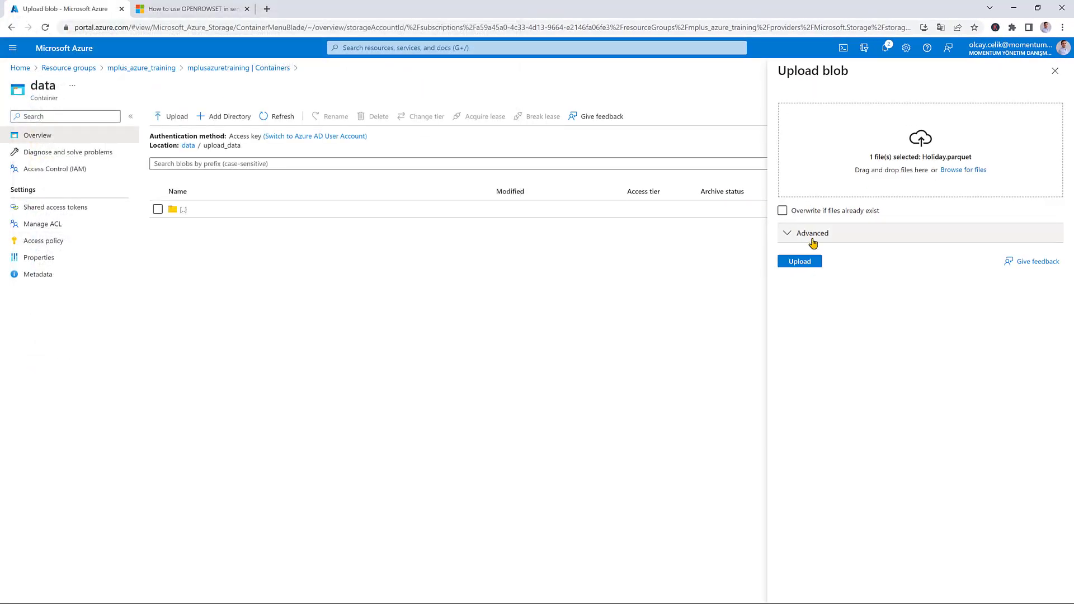
left_click(816, 260)
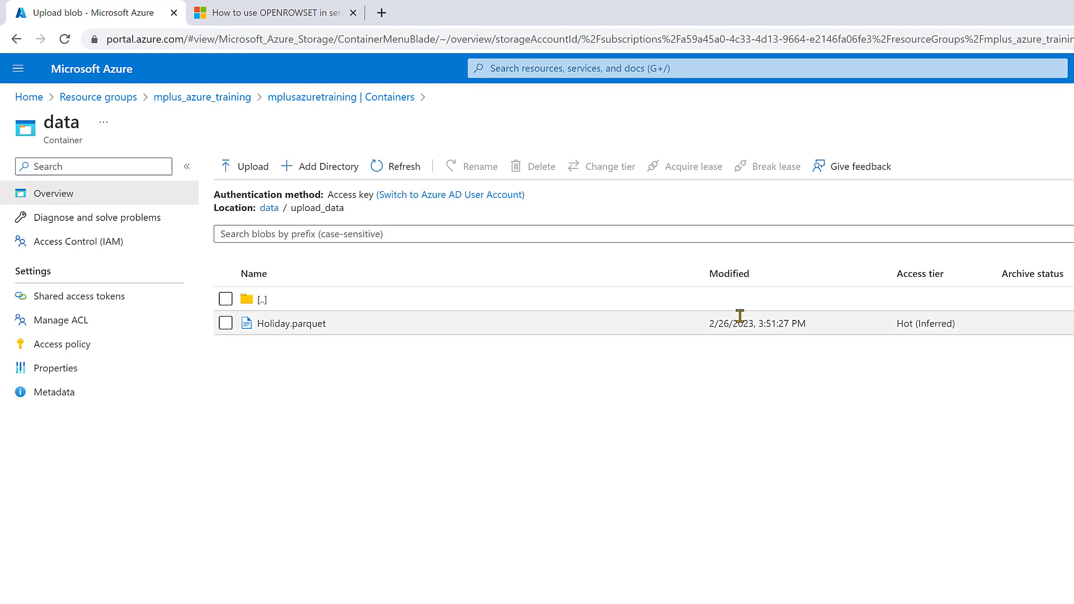
left_click(226, 324)
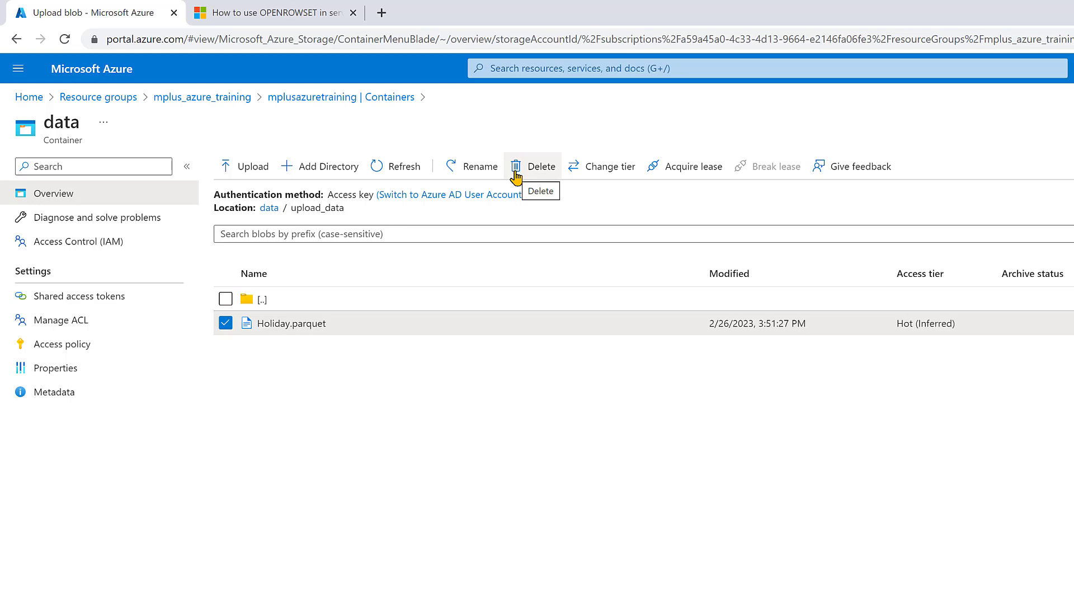
right_click(490, 333)
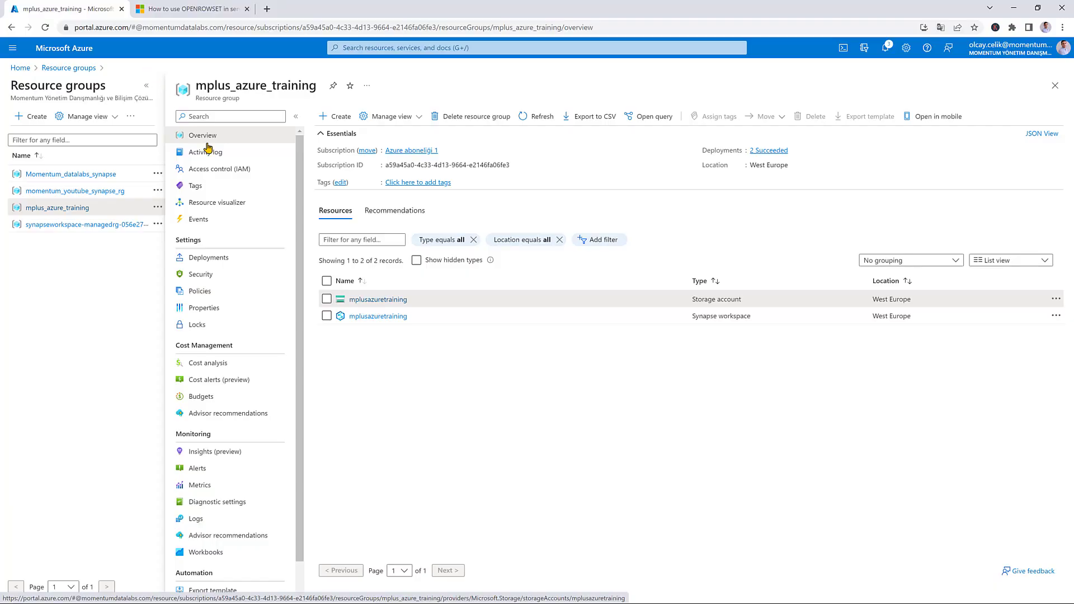
- Open Synapse Studio for the mplusazuretraining Synapse workspace in the mplus_azure_training resource group
left_click(376, 317)
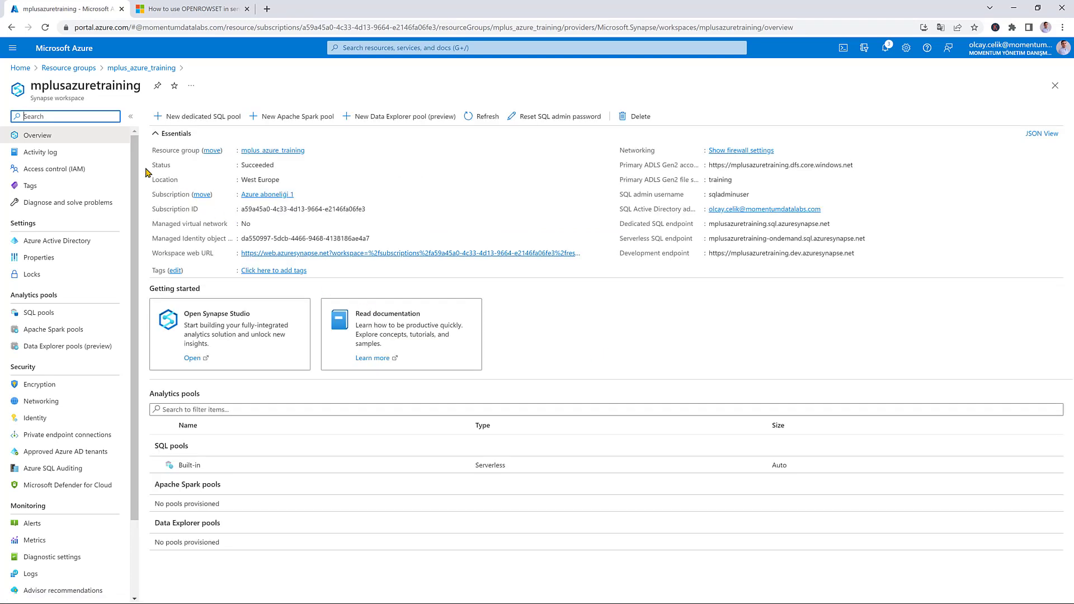
left_click(79, 136)
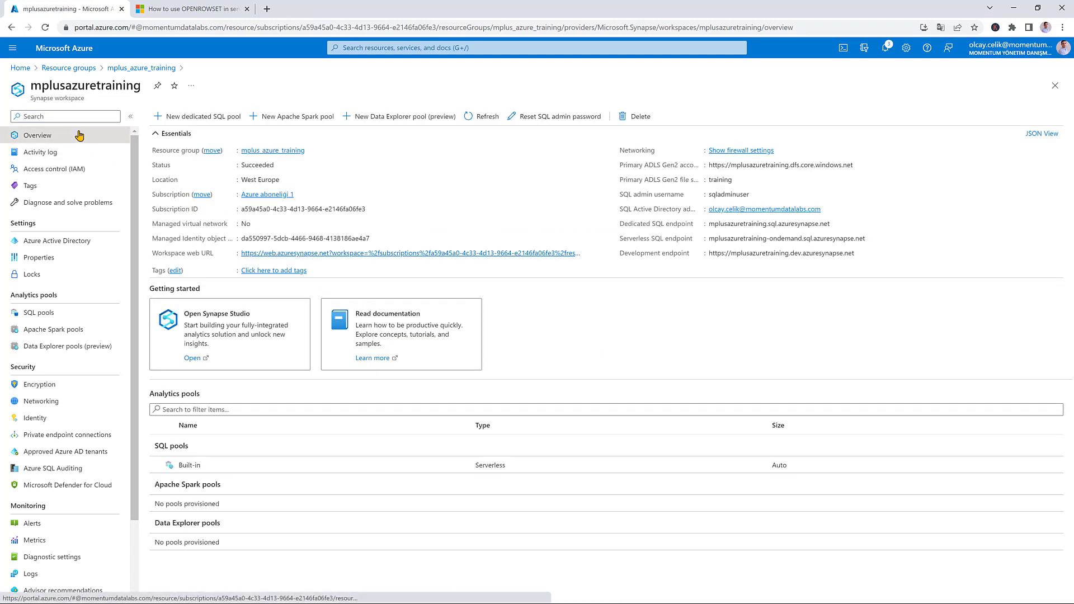
left_click(191, 358)
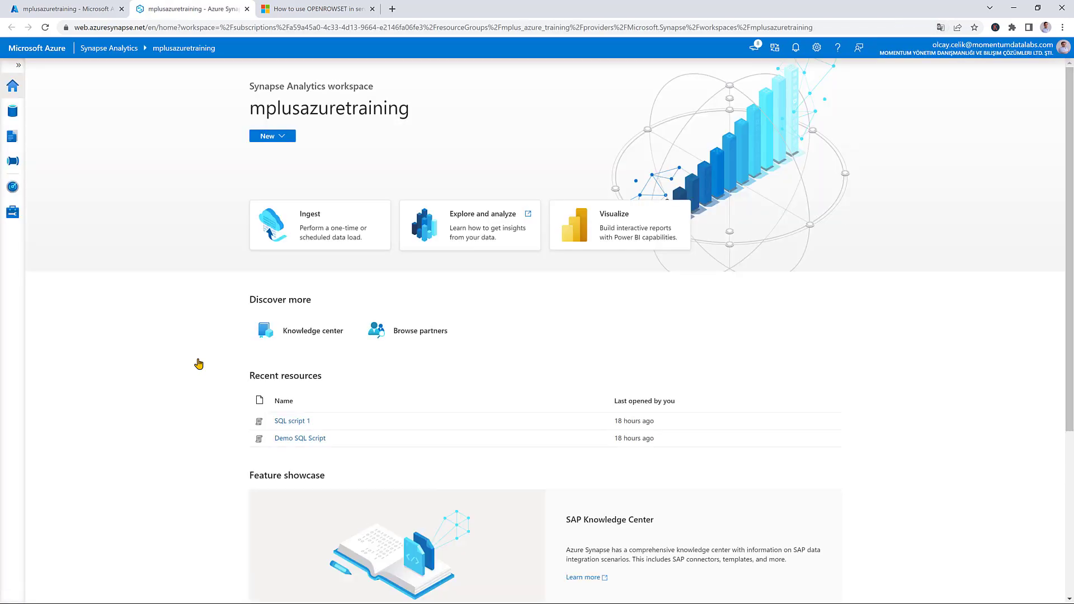
- Browse the workspace's linked Azure Data Lake Storage Gen2 account to the upload_data folder in the data container
left_click(12, 212)
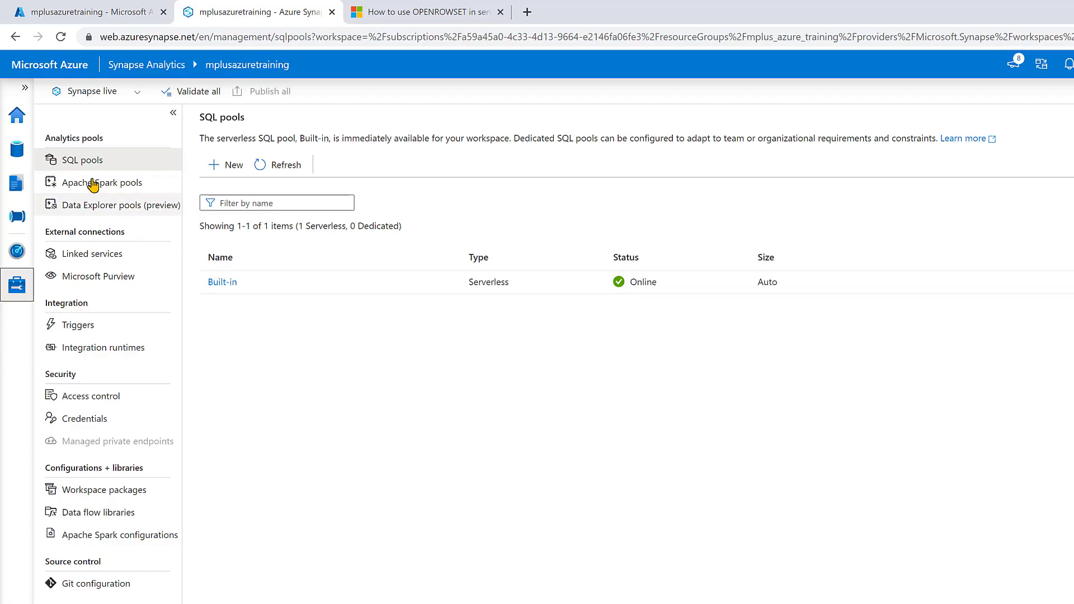
left_click(24, 152)
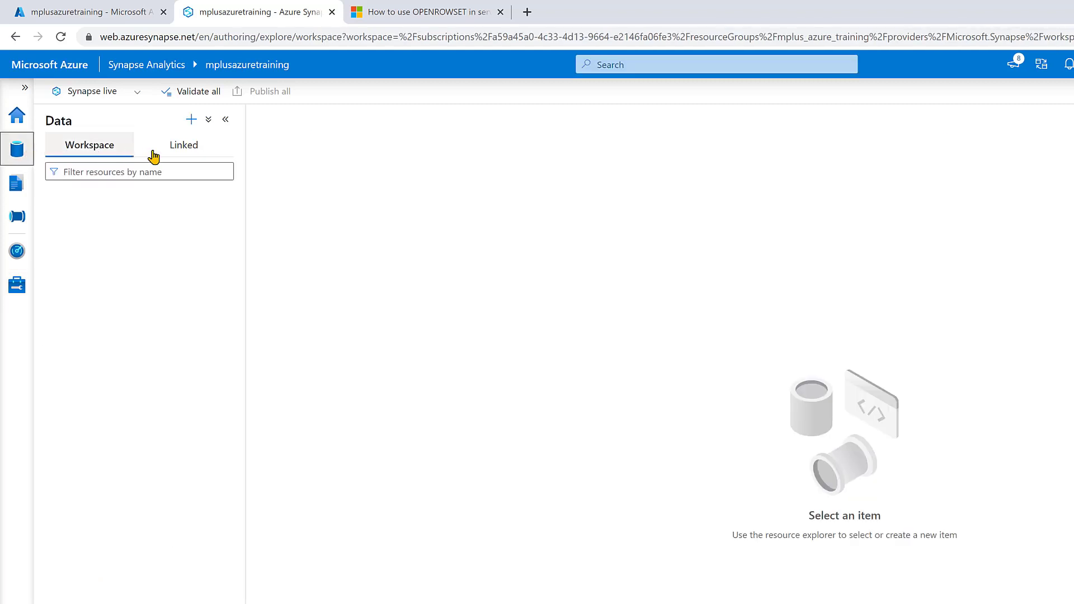
left_click(176, 152)
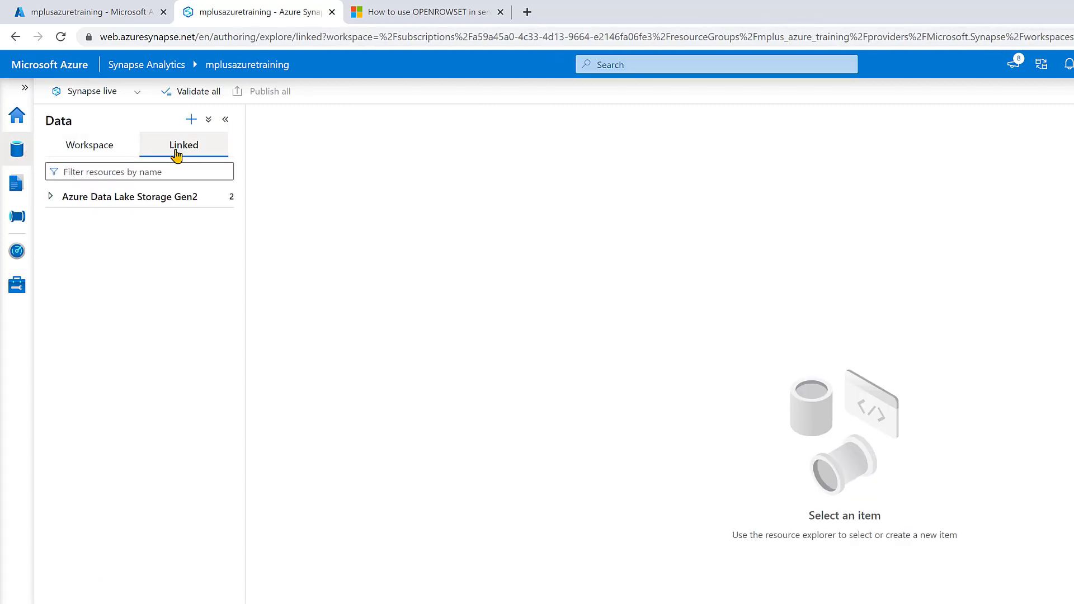
left_click(51, 198)
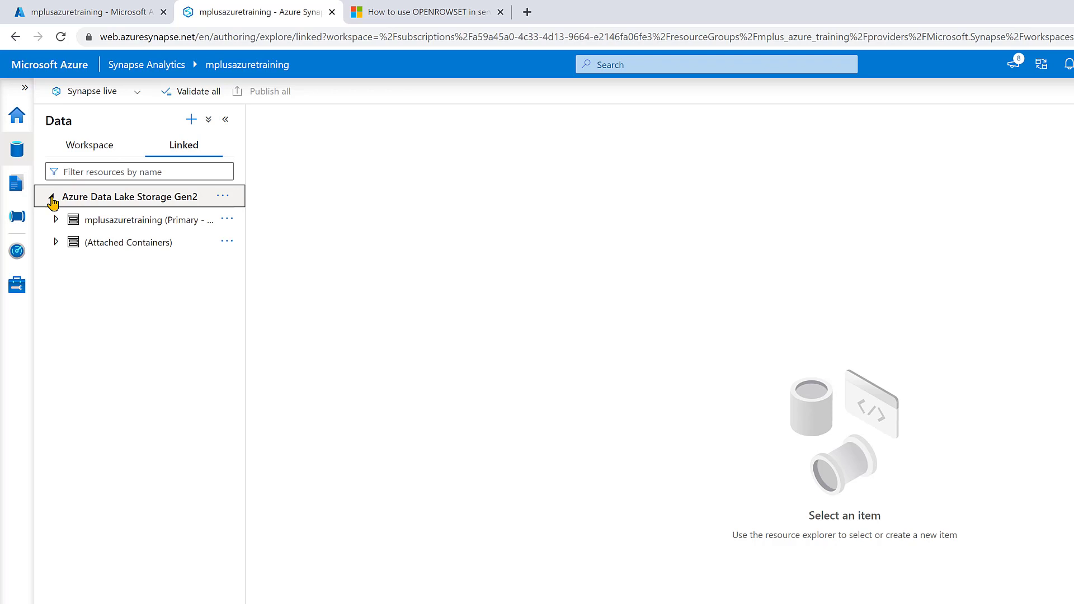
left_click(56, 220)
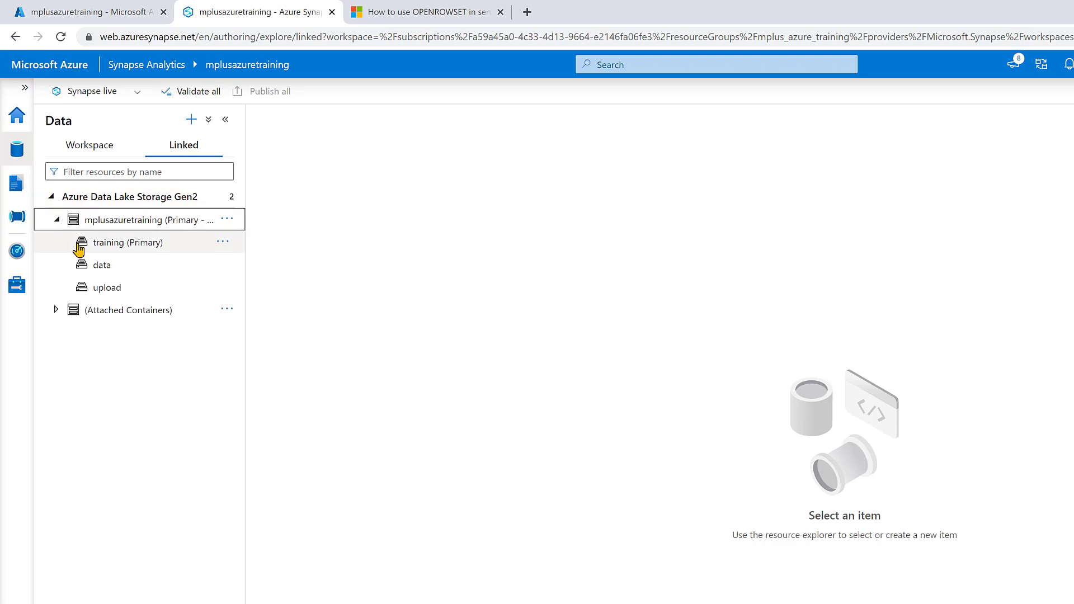
double_click(99, 265)
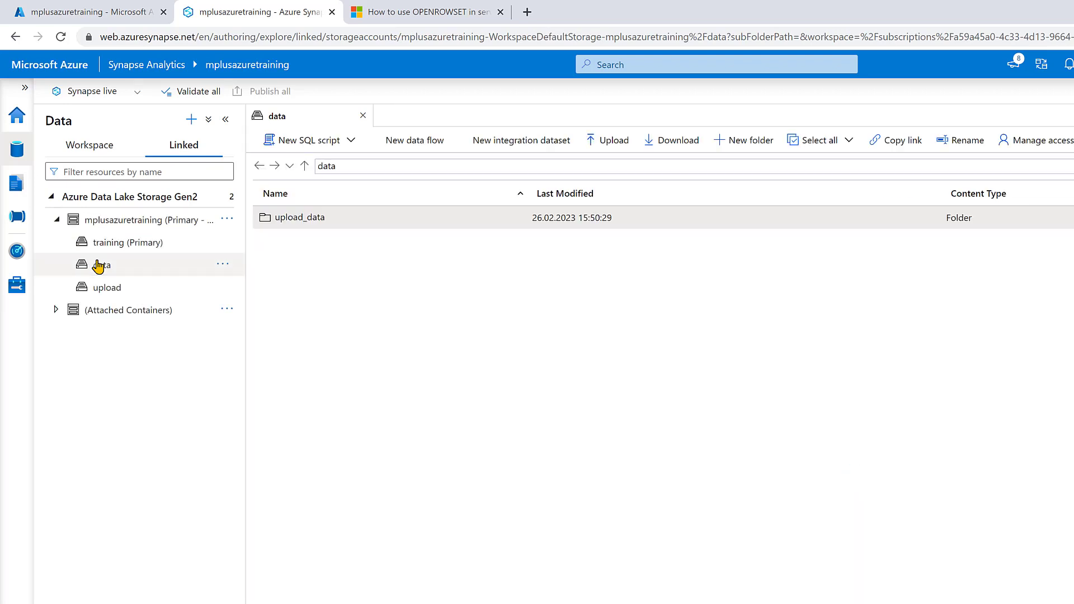
double_click(315, 223)
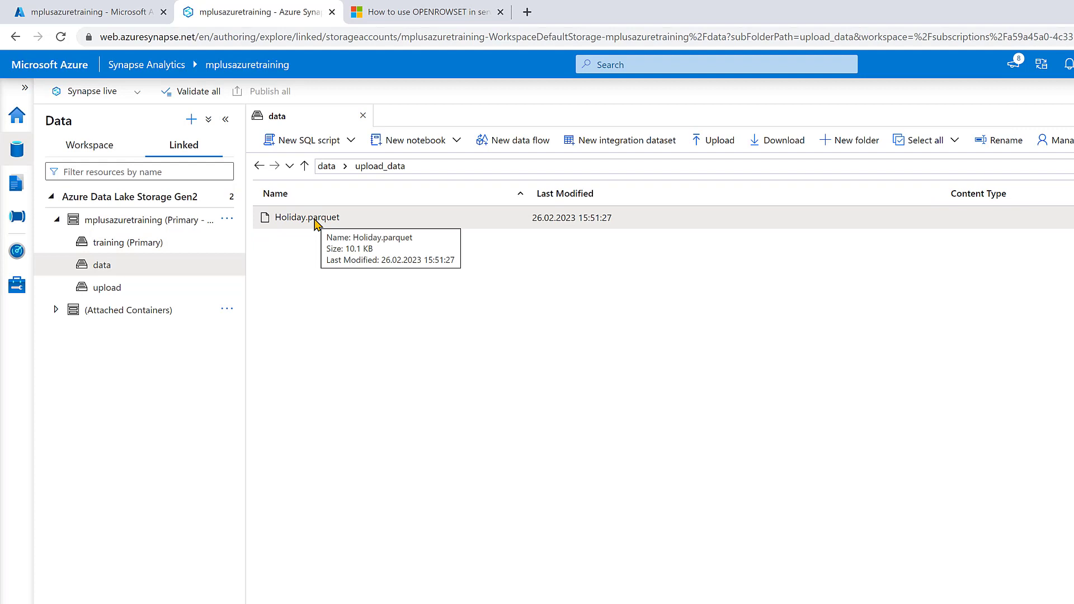
- Upload Holiday.csv into the upload_data folder from Synapse Studio
left_click(720, 142)
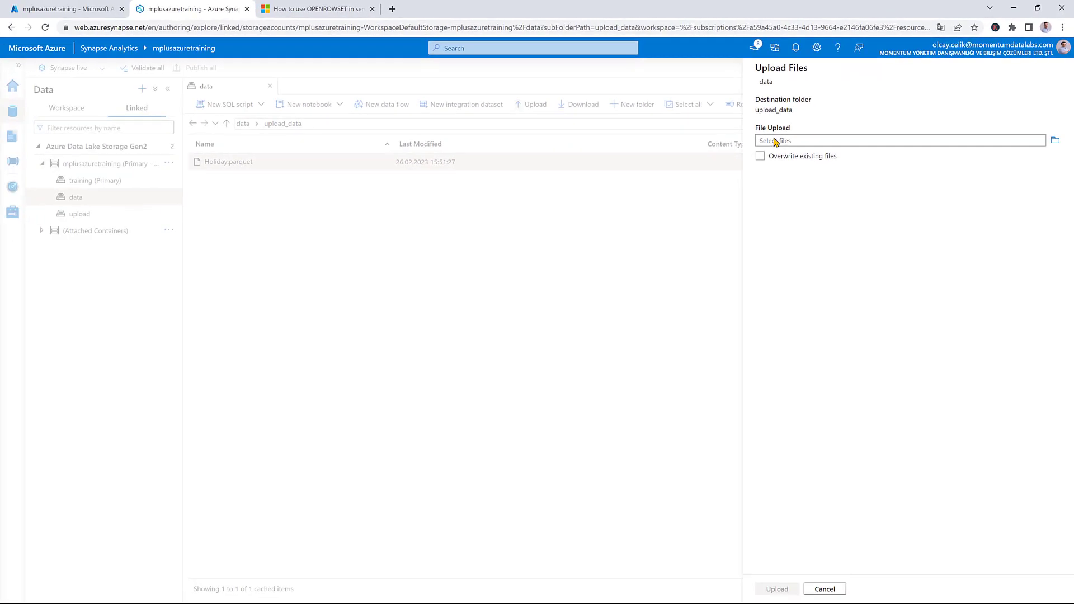
left_click(776, 141)
double_click(145, 80)
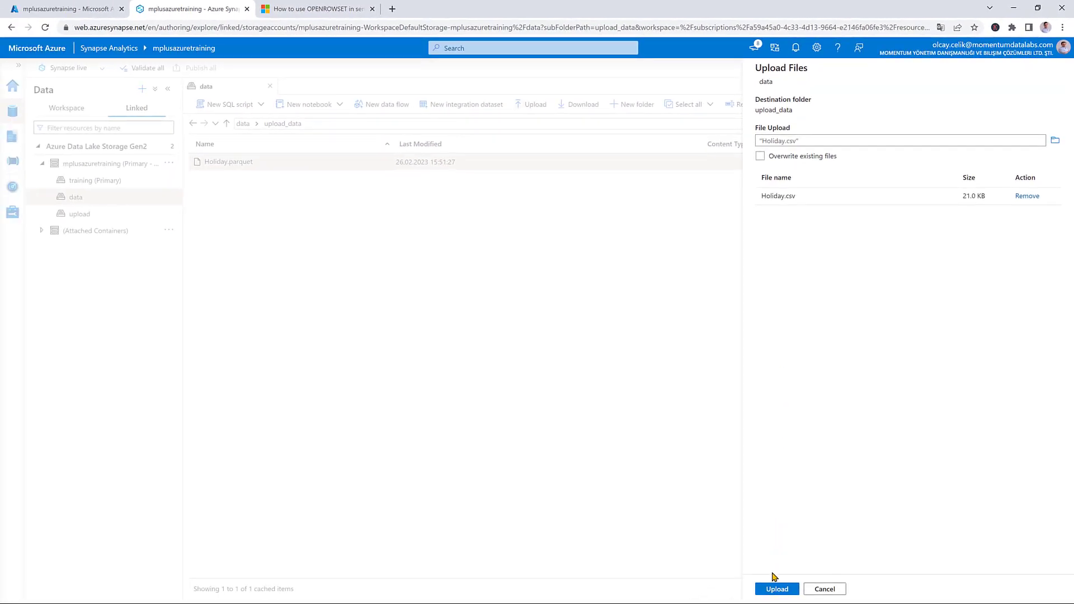
left_click(776, 589)
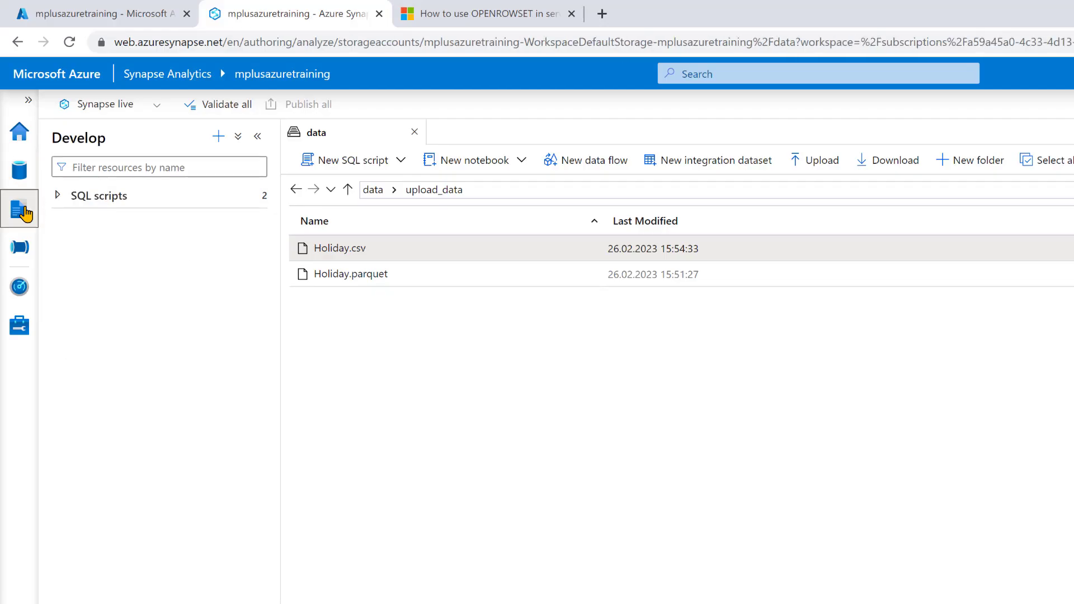
- Create a new SQL script and name it Demo Script
left_click(219, 136)
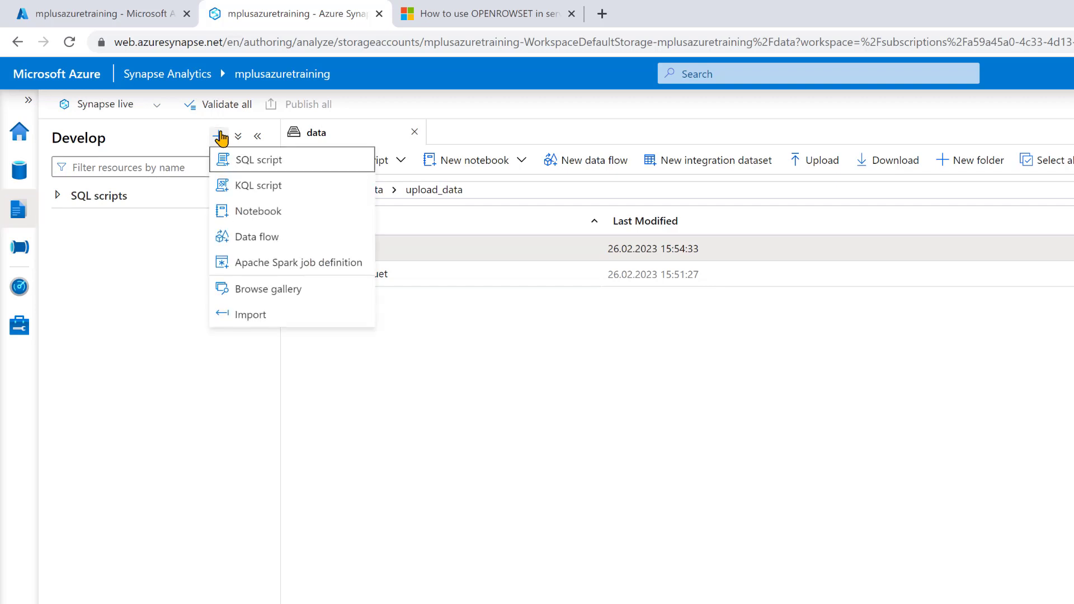
left_click(234, 168)
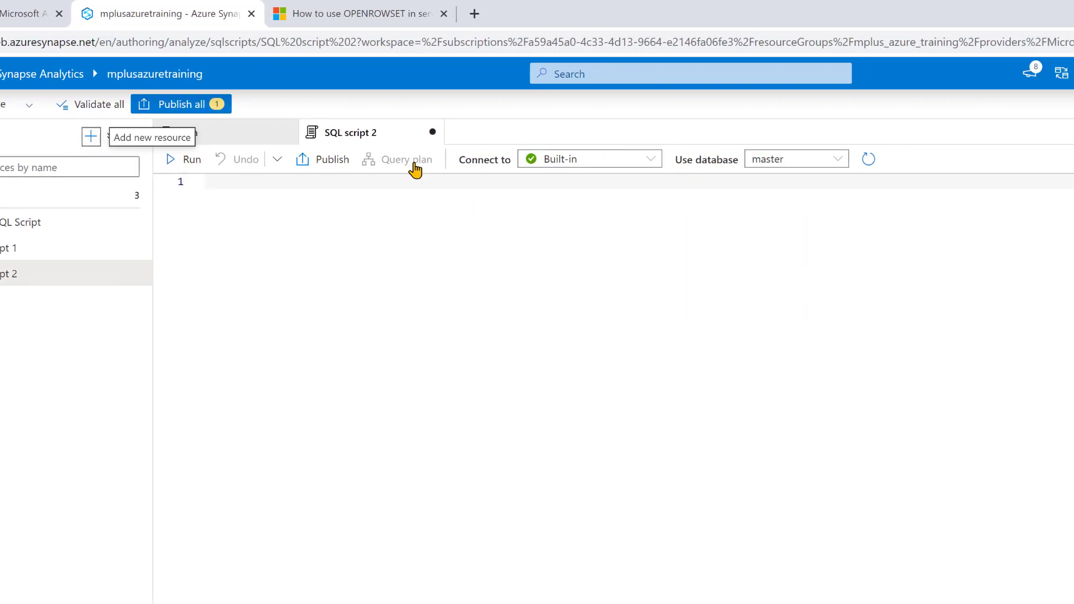
left_click_drag(920, 276, 831, 287)
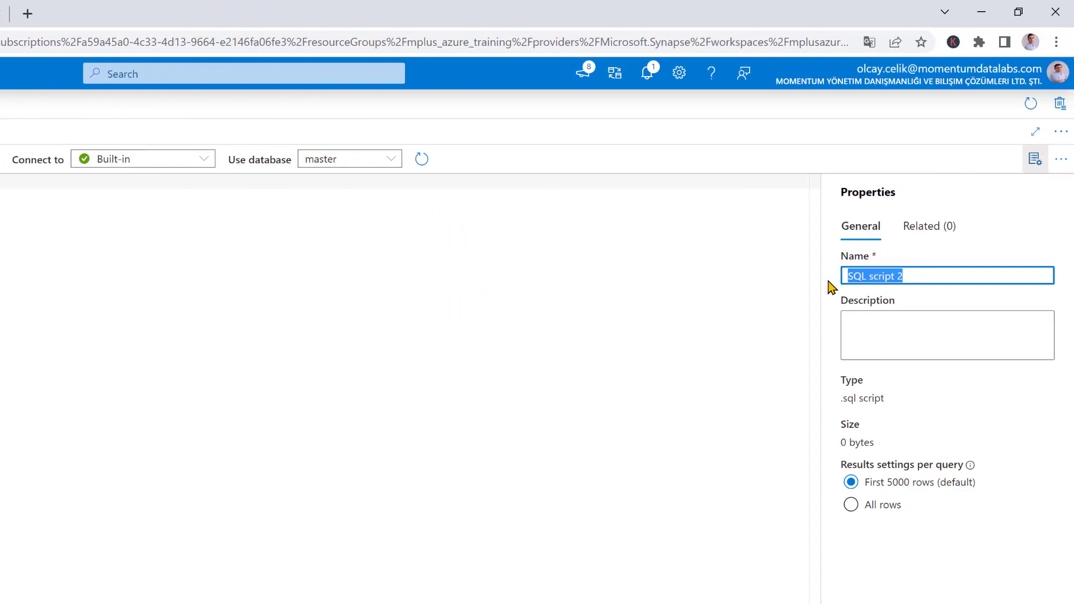
type("Demo Script")
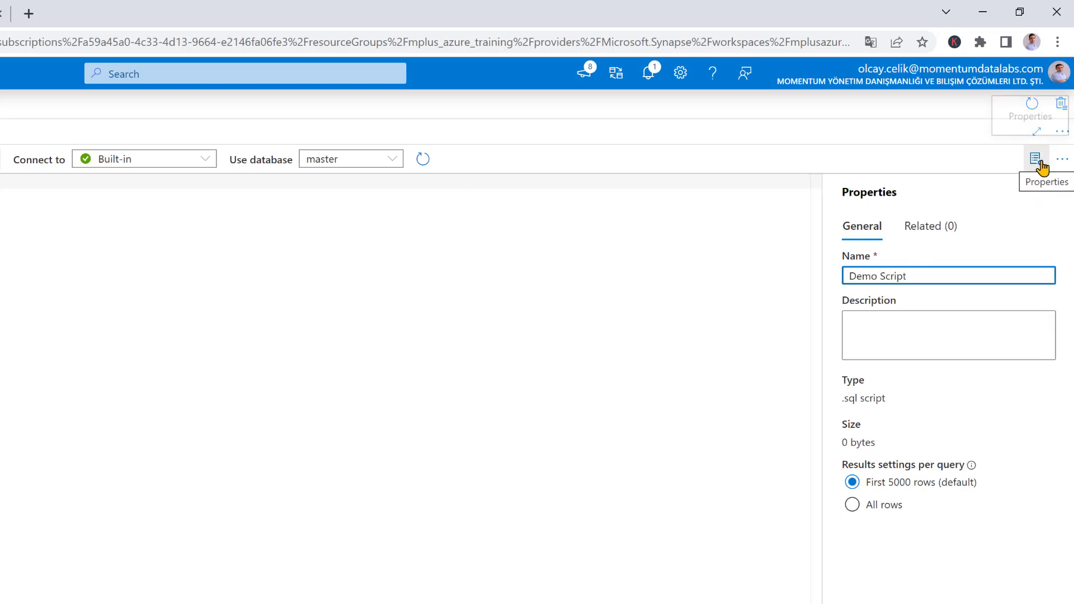
- Begin the Demo Script query with SELECT * FROM OPENROWSET
type("SELECT")
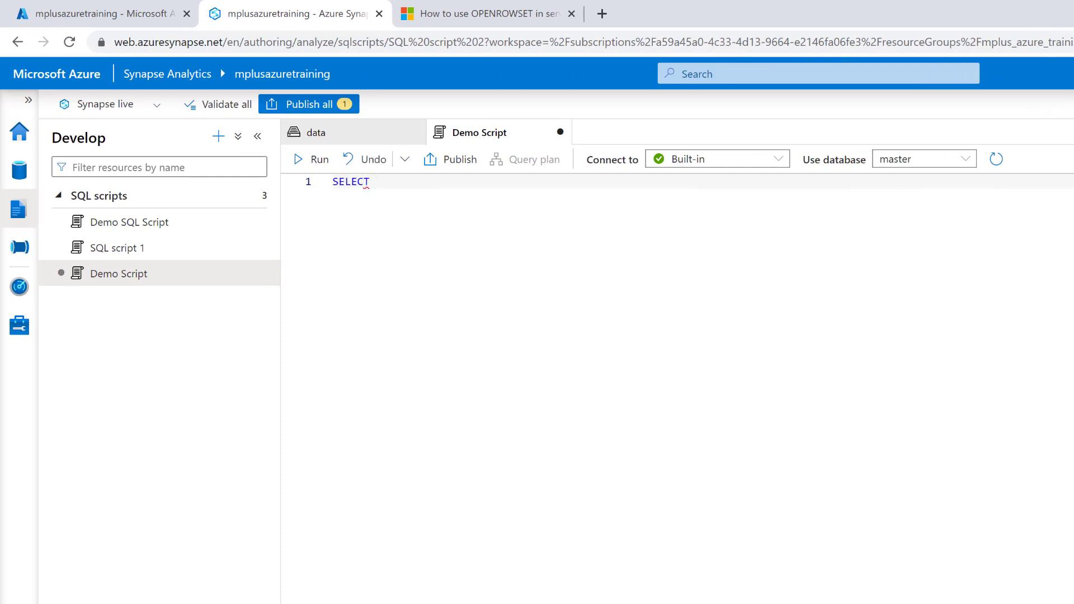
type(" *")
key("Return")
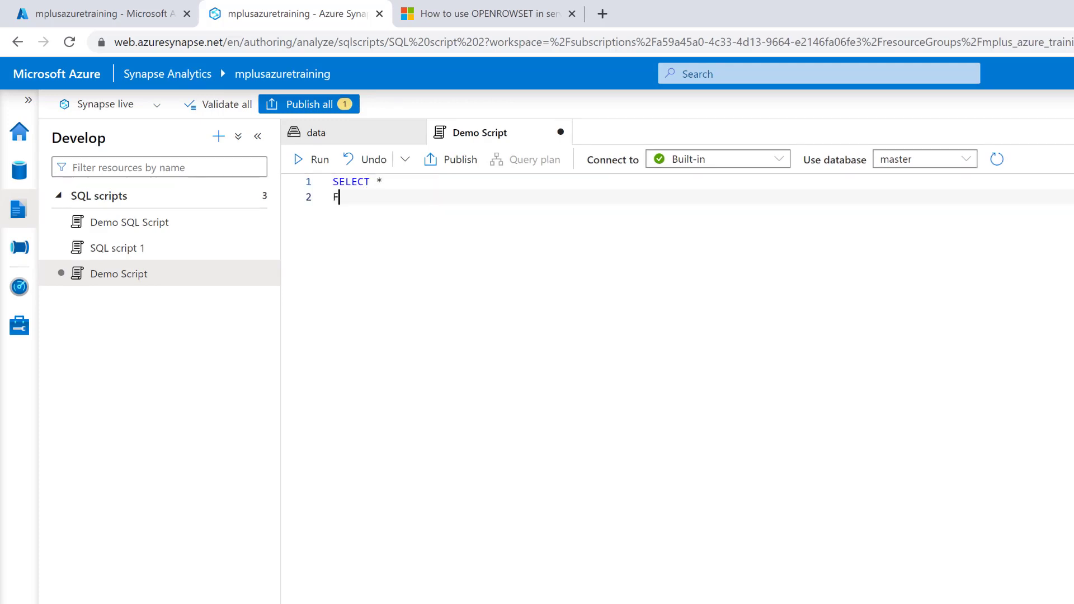
type("FROM")
type("OPENROWSET")
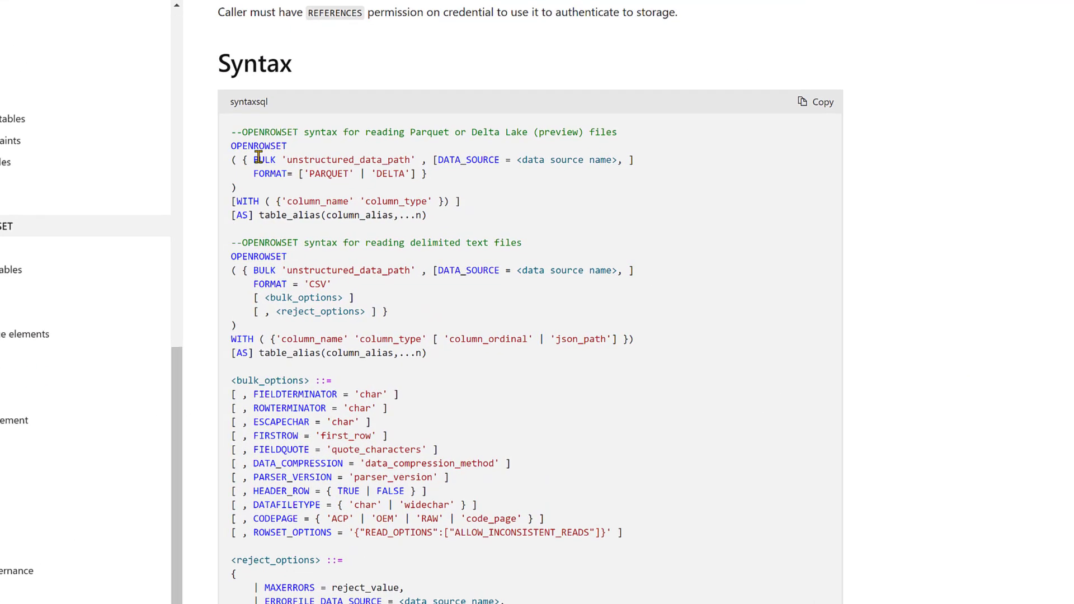
- Examine the BULK, FORMAT, HEADER_ROW and PARSER_VERSION options in the OPENROWSET syntax documentation
double_click(258, 159)
double_click(263, 174)
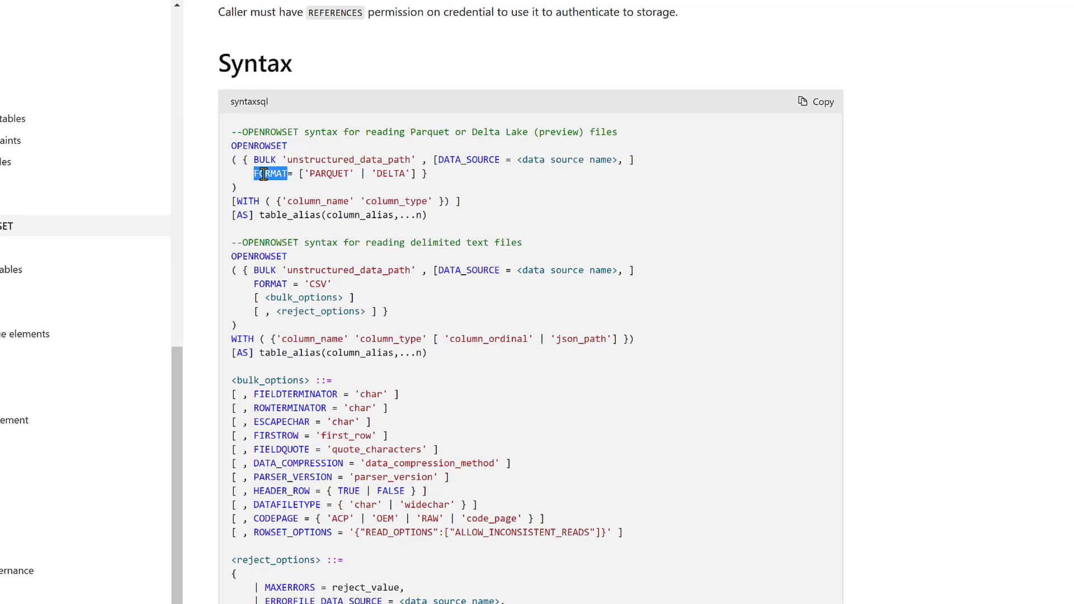
double_click(282, 491)
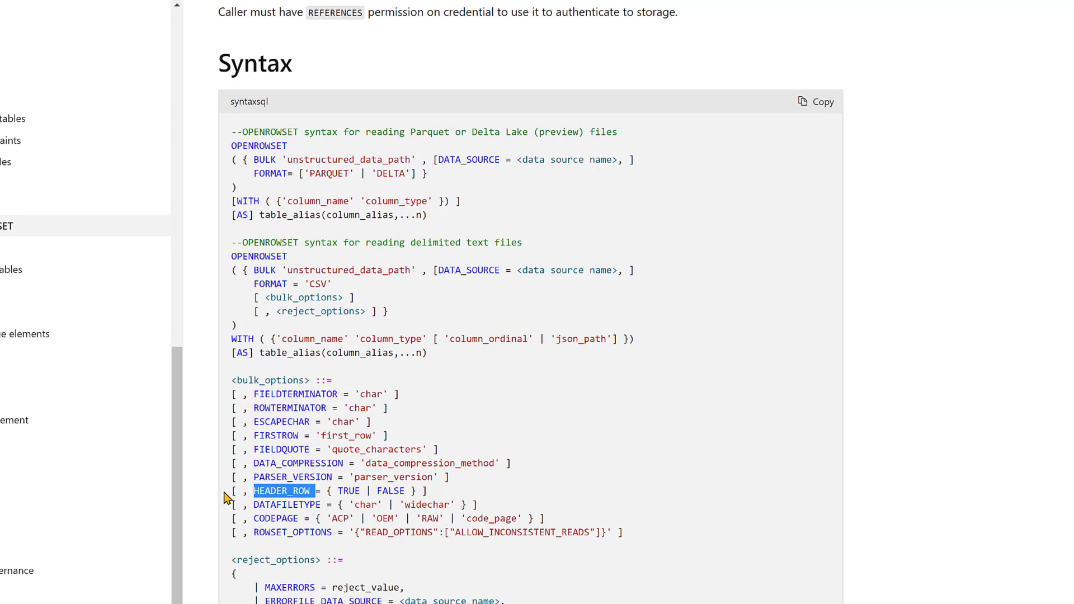
double_click(265, 477)
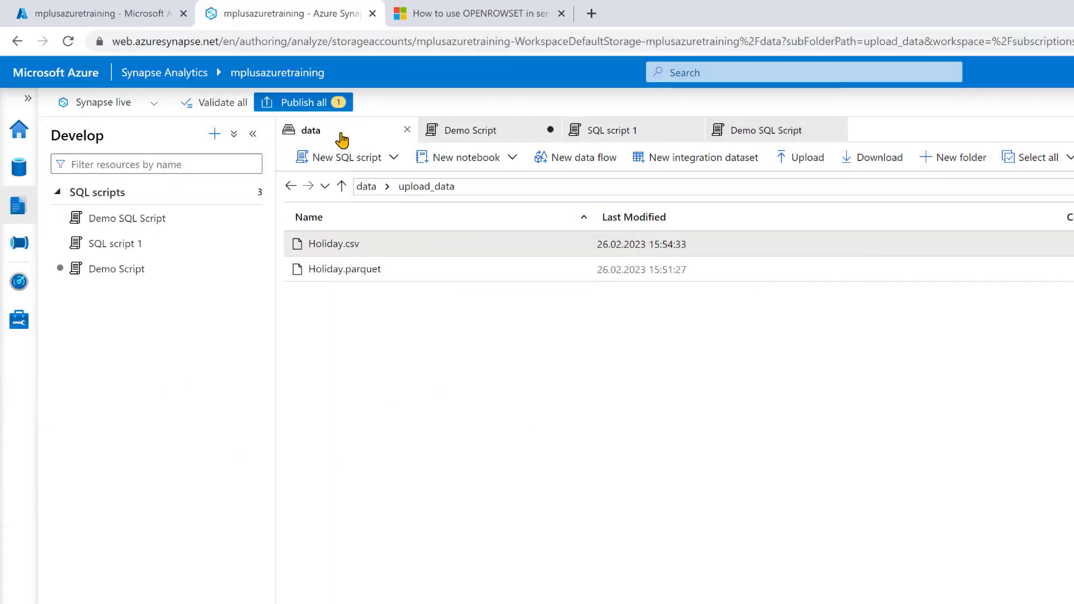
- Insert the URL from the Holiday.csv file's properties as the BULK path in Demo Script and run the whole query
right_click(470, 248)
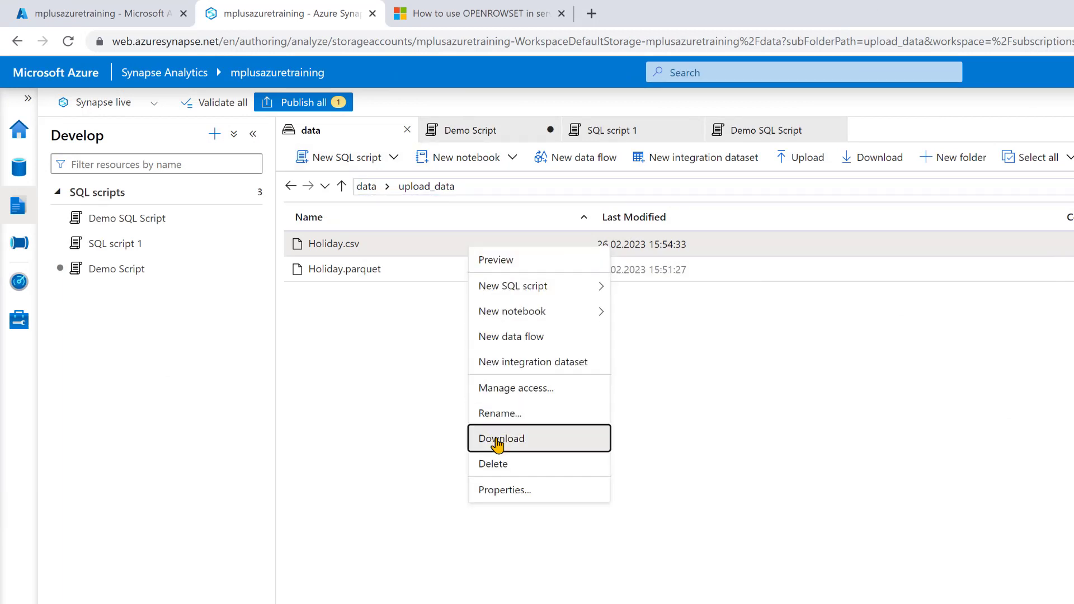
left_click(503, 497)
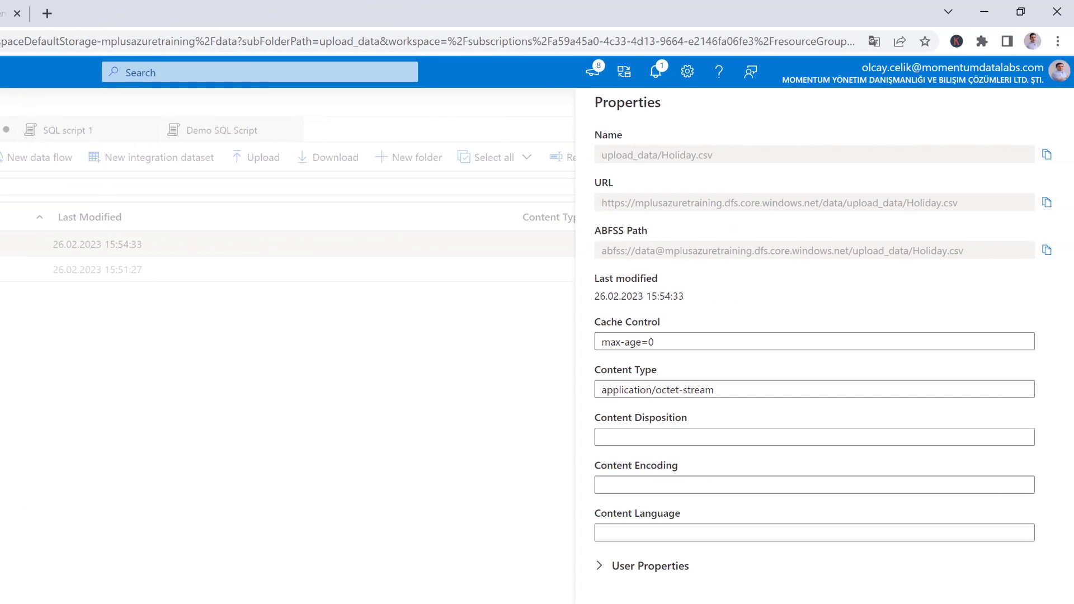
left_click(1044, 204)
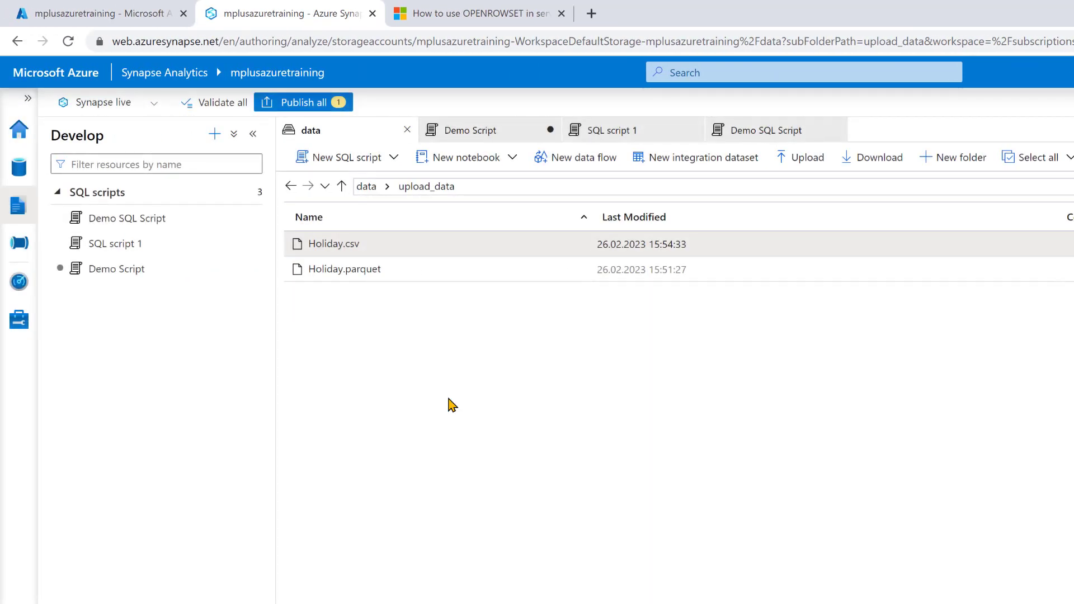
left_click(485, 139)
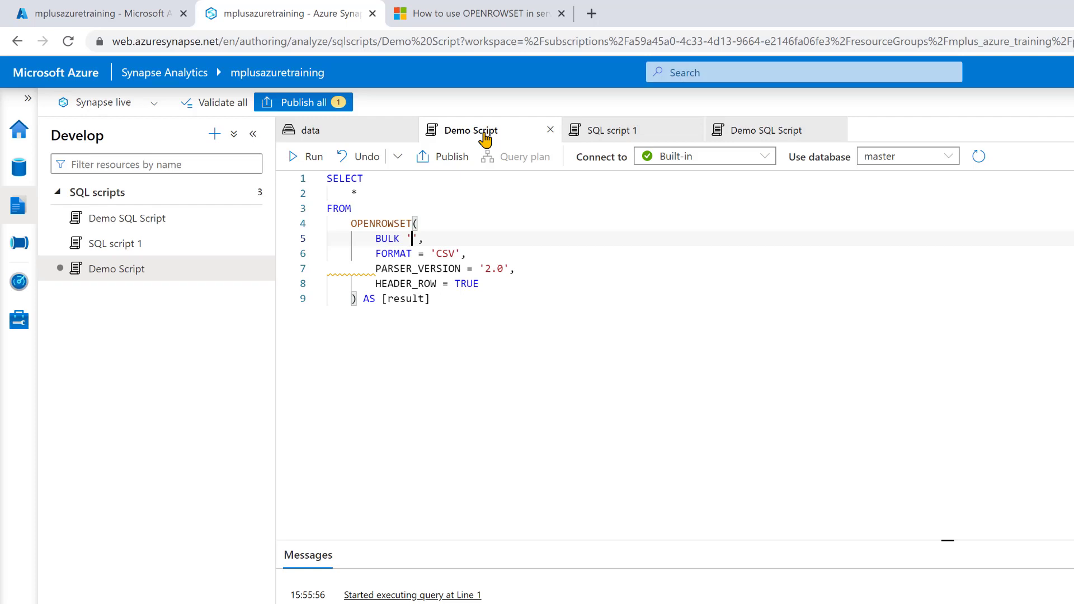
key("ctrl+v")
left_click_drag(446, 302, 306, 160)
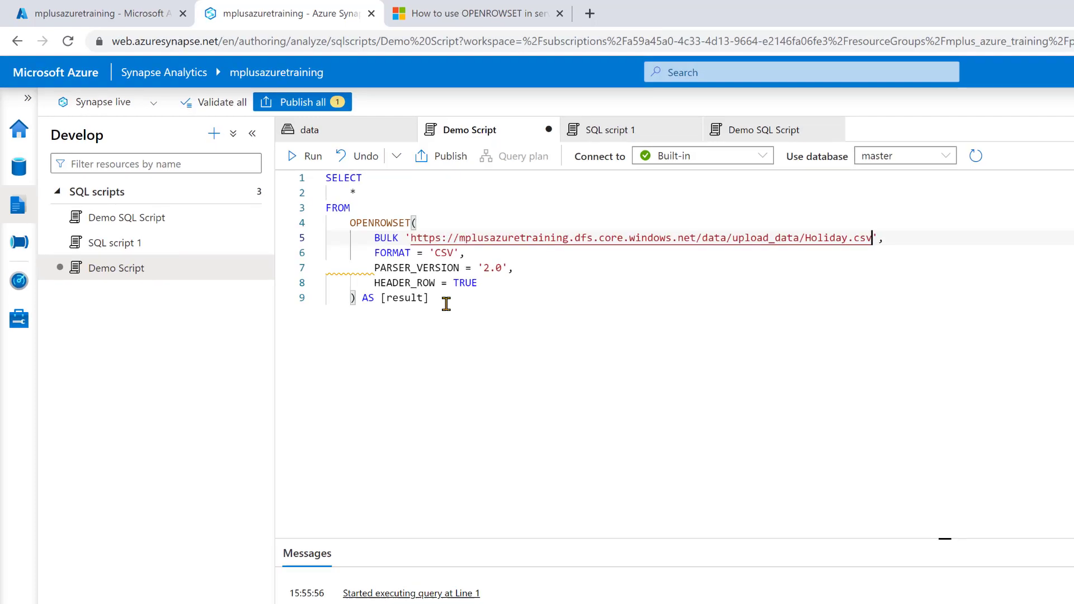
left_click(205, 106)
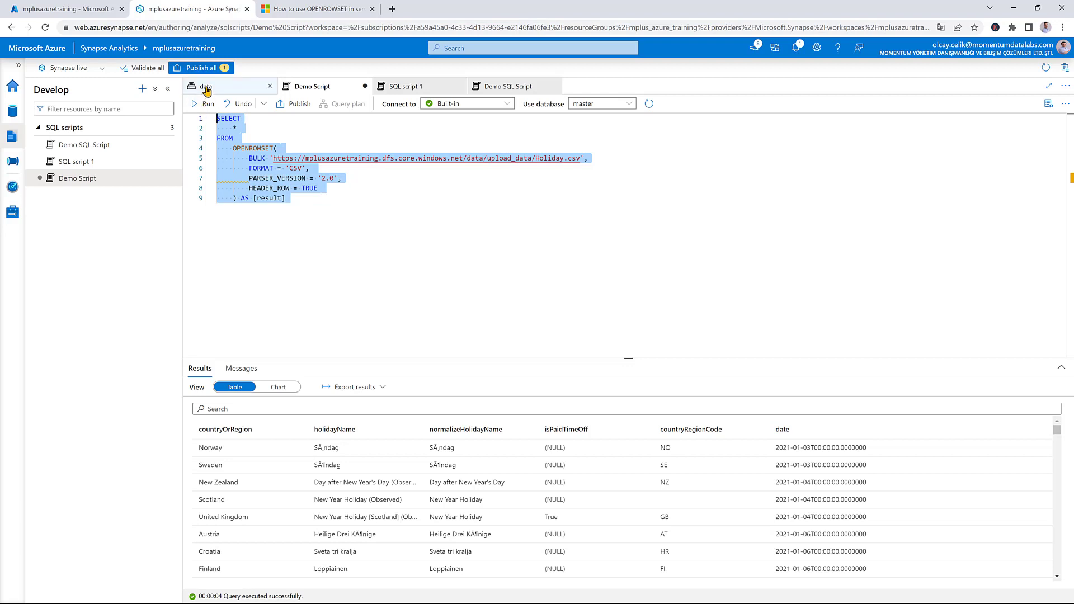
- Generate a new SQL script that selects the top 100 rows from Holiday.parquet in the upload_data folder
left_click(233, 95)
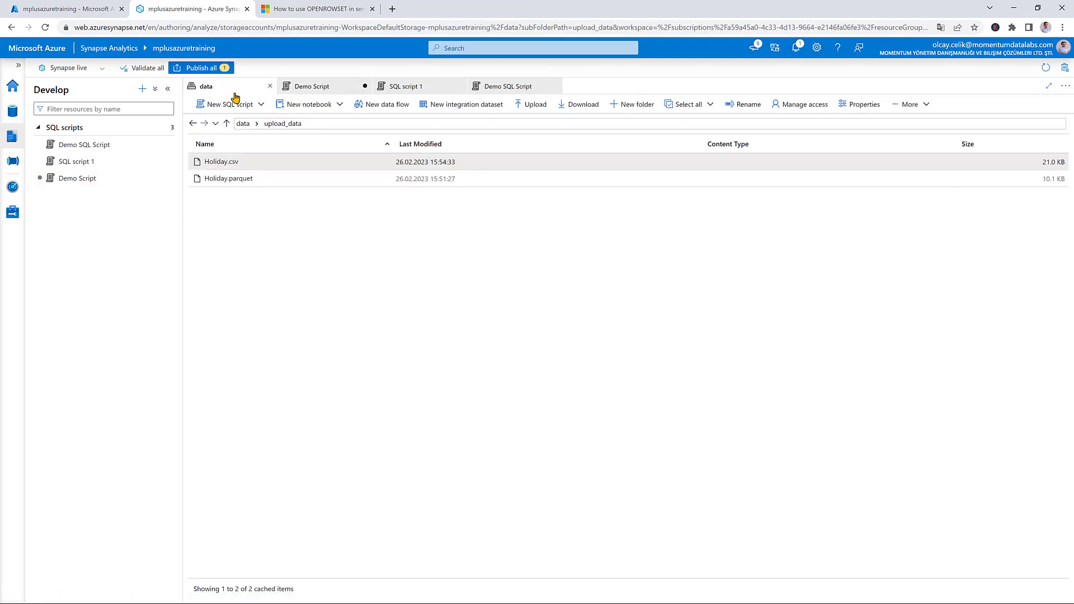
right_click(298, 185)
mouse_move(335, 191)
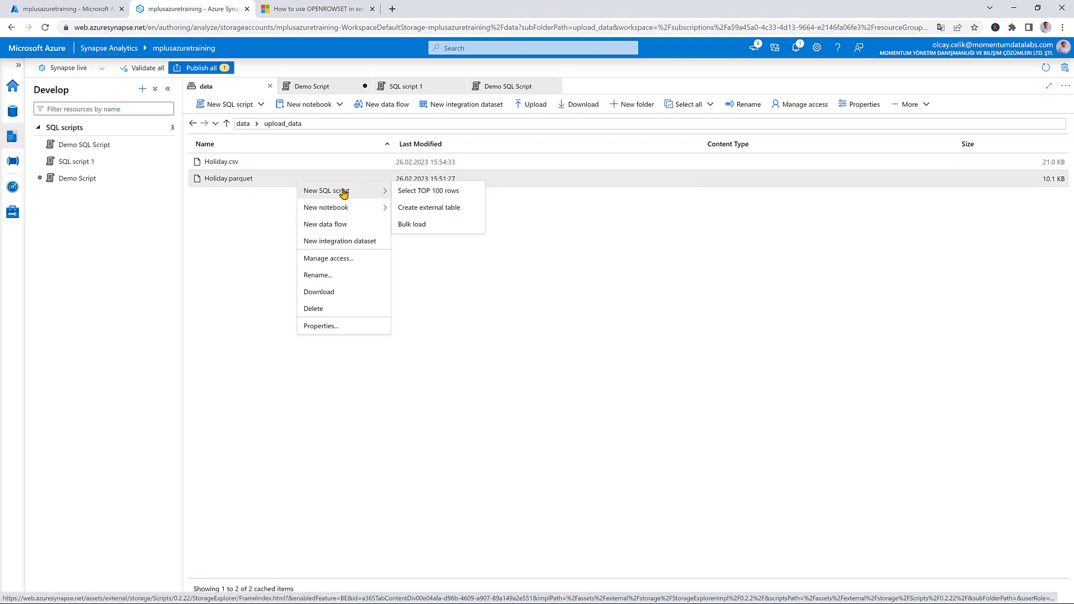
left_click(410, 191)
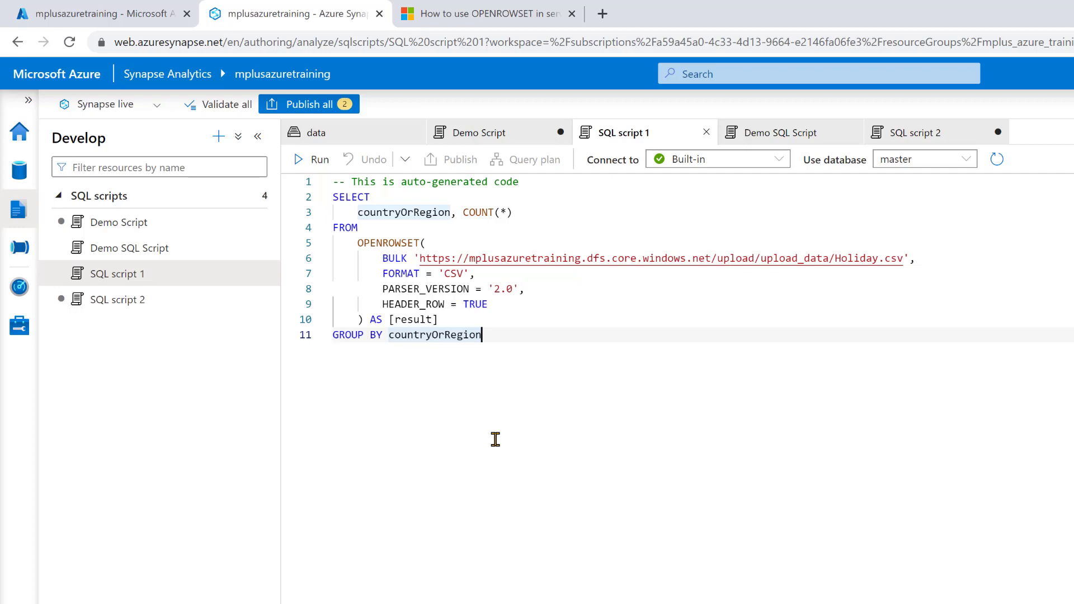
- Review the countryOrRegion, COUNT(*) and GROUP BY parts of SQL script 1 and run its query from SELECT to the end
double_click(367, 212)
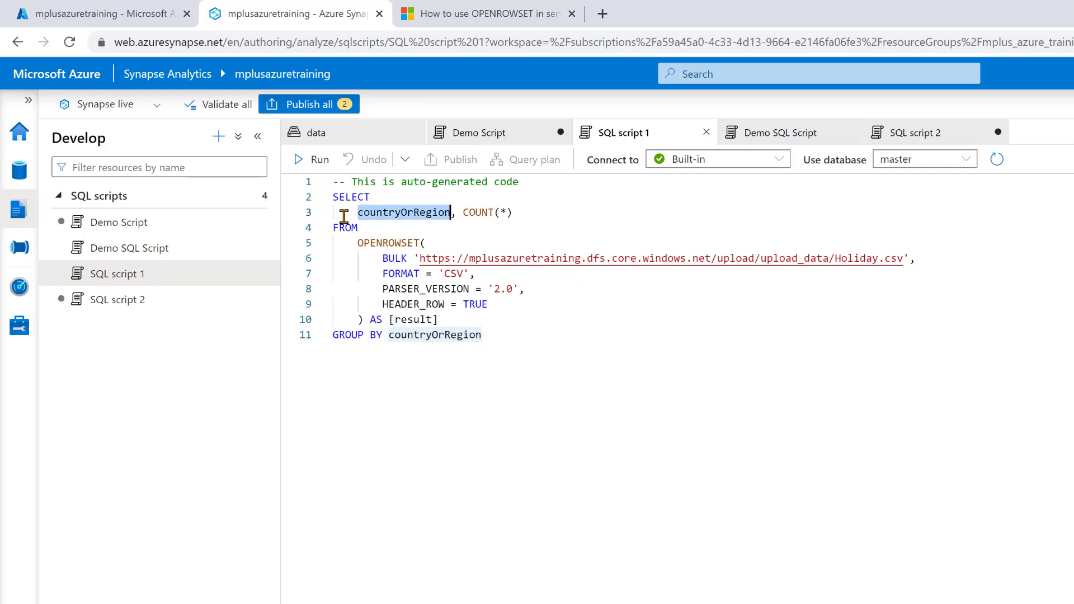
left_click_drag(463, 213, 513, 213)
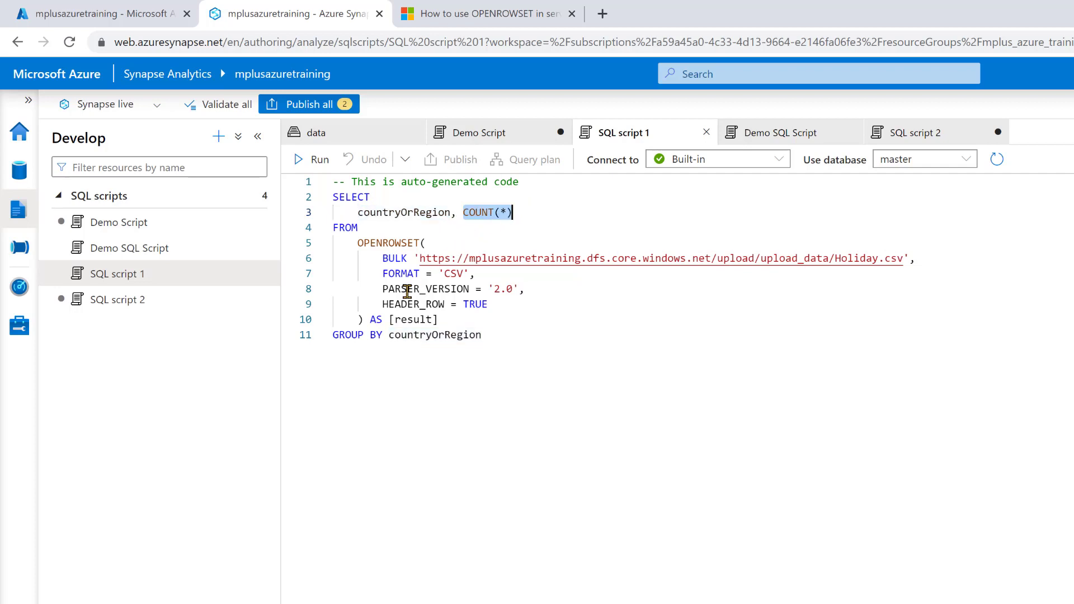
left_click_drag(383, 335, 334, 336)
left_click_drag(483, 334, 331, 197)
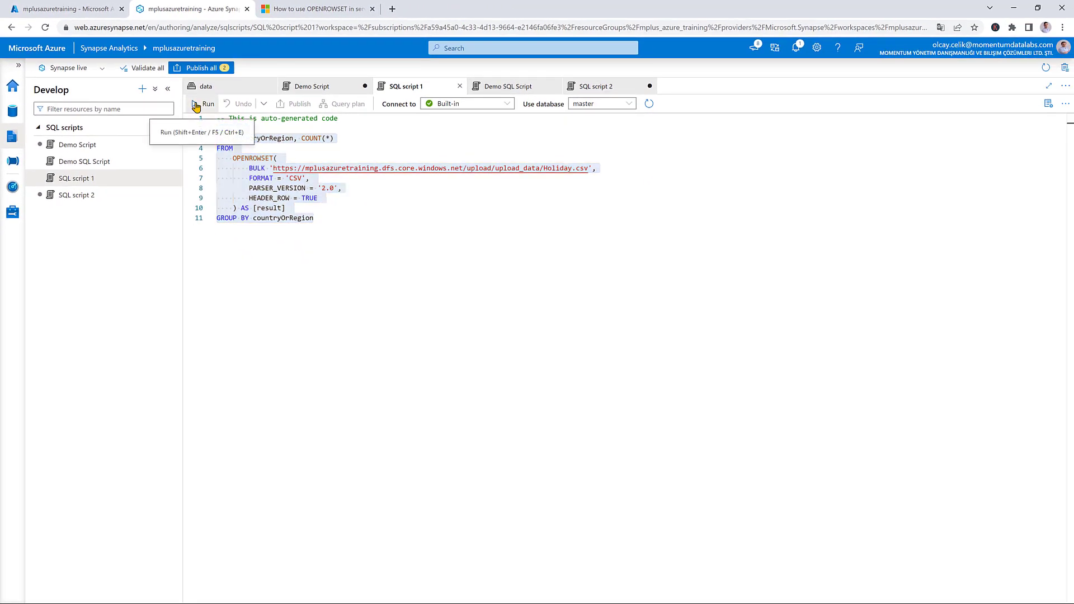
left_click(196, 104)
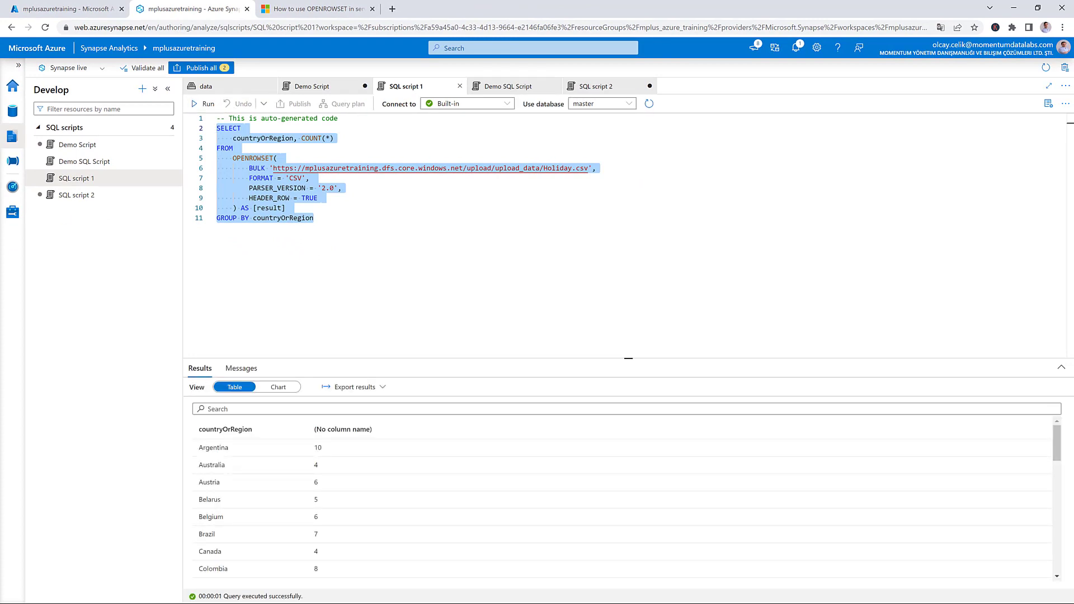
left_click(359, 218)
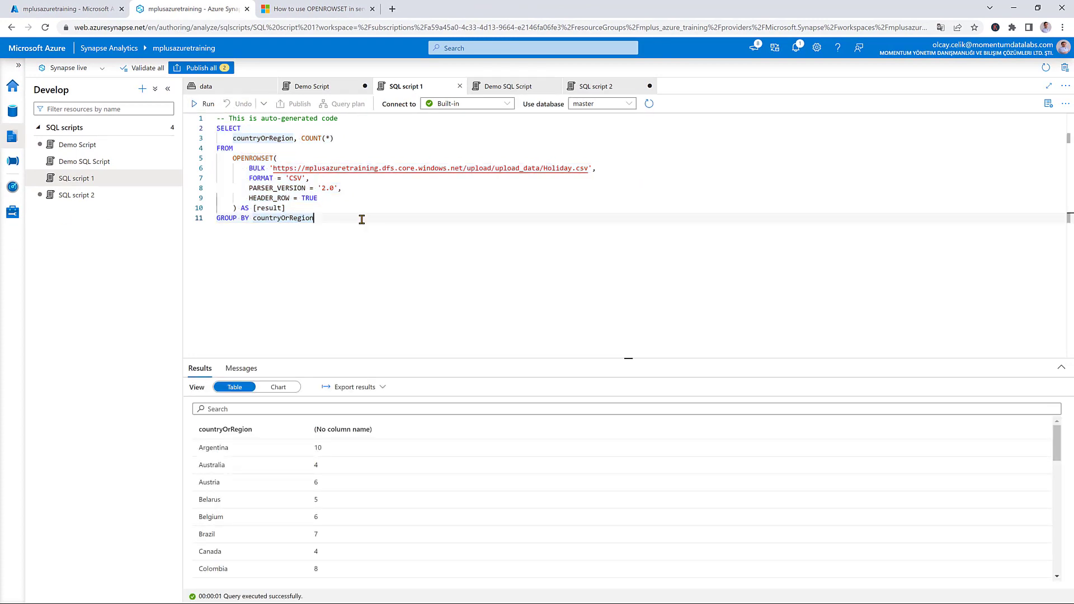
- Display the SQL script 1 query results as a chart of type Column
left_click(275, 388)
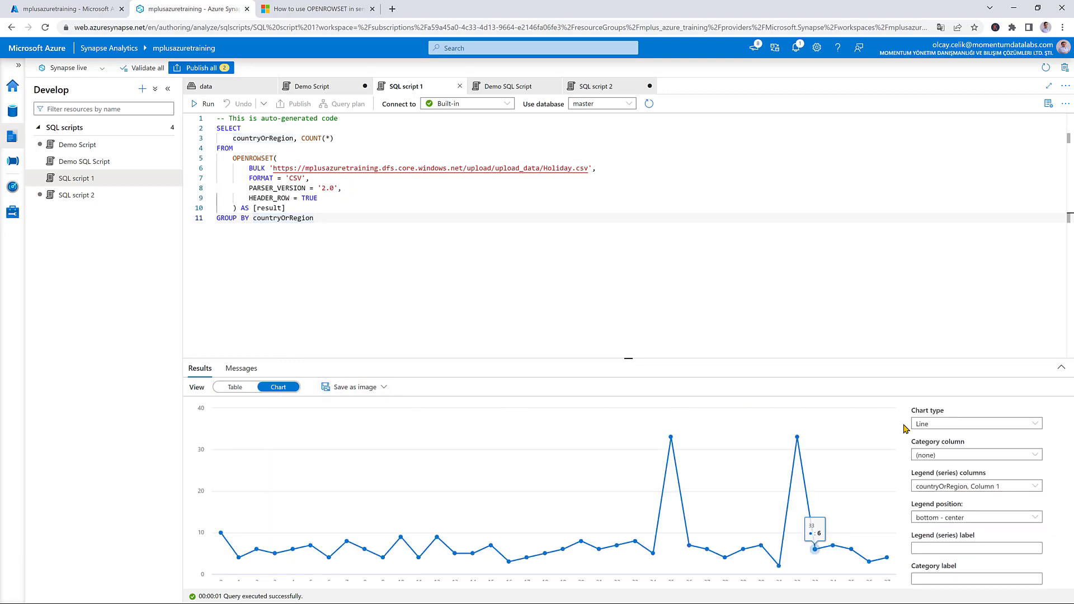
left_click(930, 425)
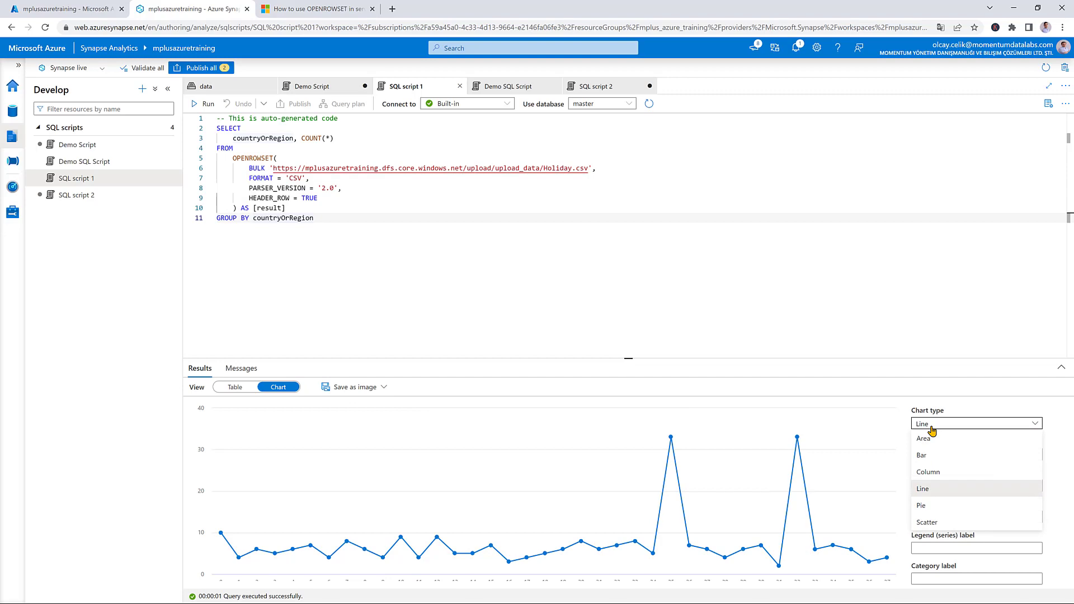
left_click(947, 475)
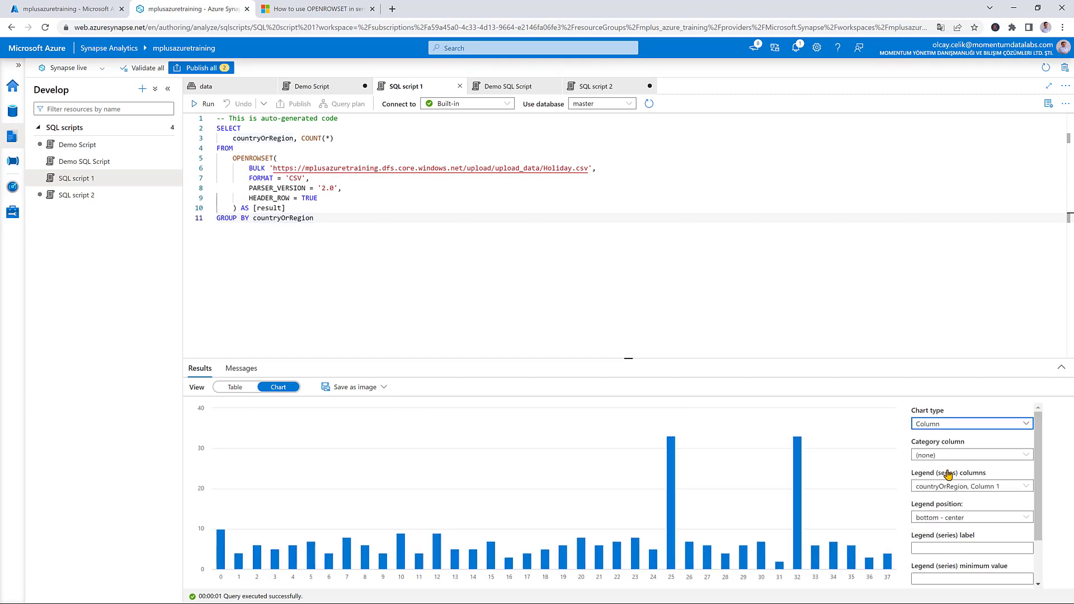